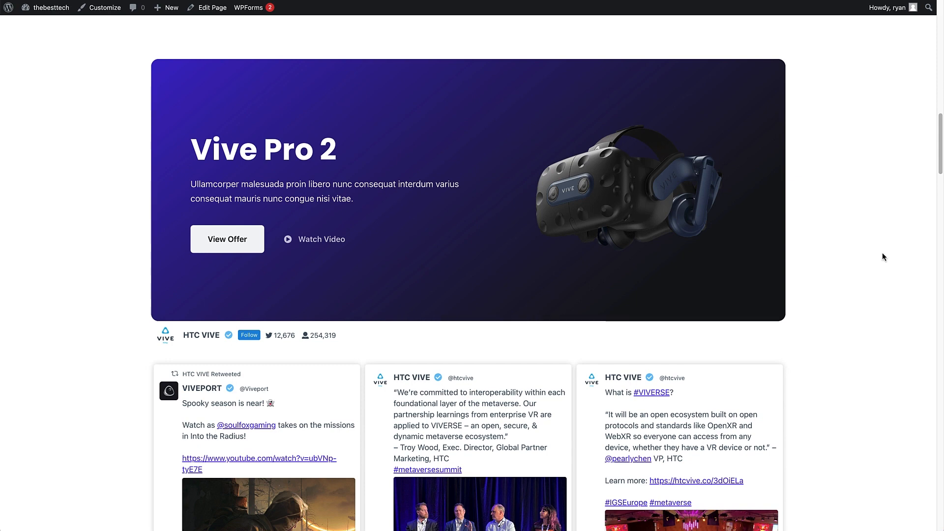
pyautogui.moveTo(939, 151); pyautogui.dragTo(939, 186)
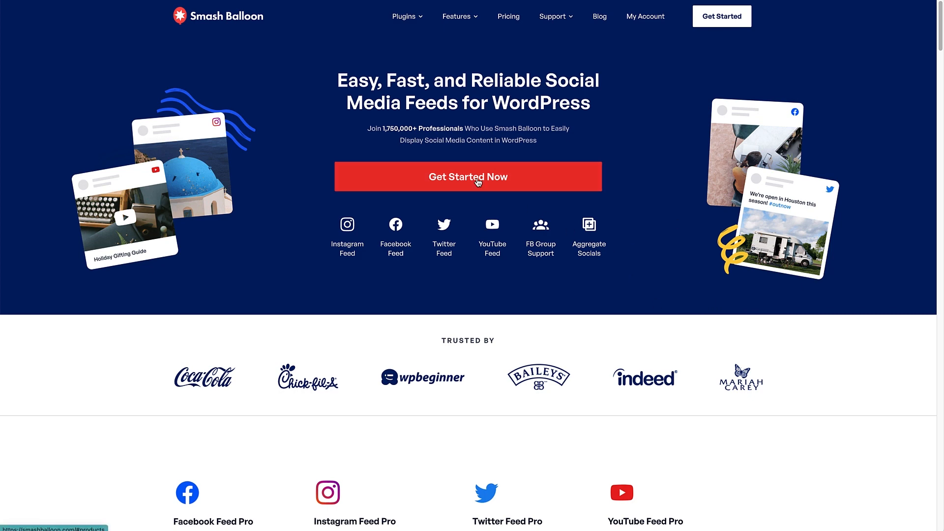
# Step: Open the Twitter Feed Pro product page on the Smash Balloon site and bring up its pricing plans
pyautogui.scroll(-7, 491, 187)
pyautogui.scroll(-1, 491, 189)
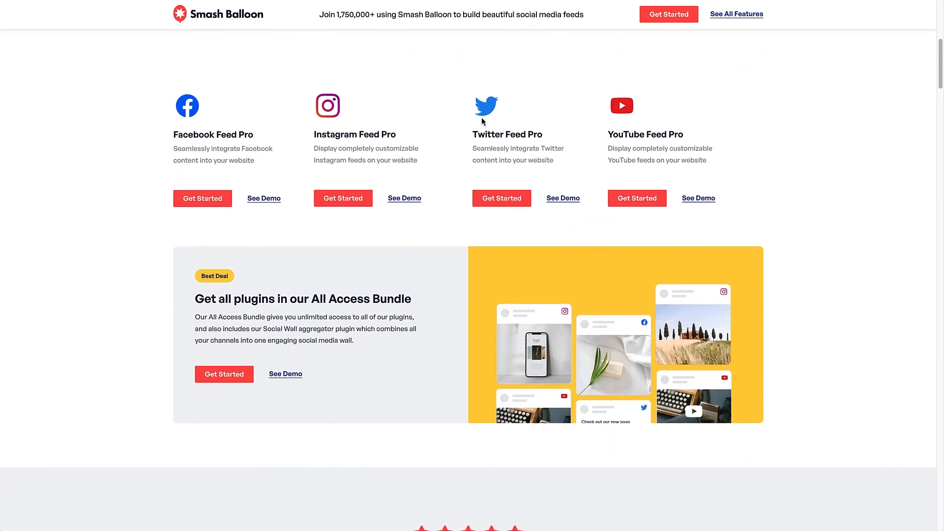
pyautogui.click(515, 207)
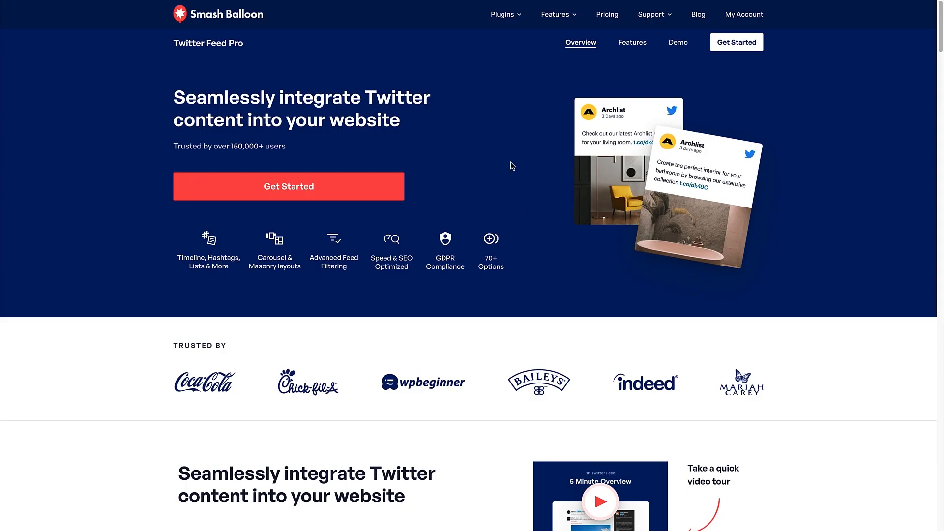
pyautogui.click(289, 197)
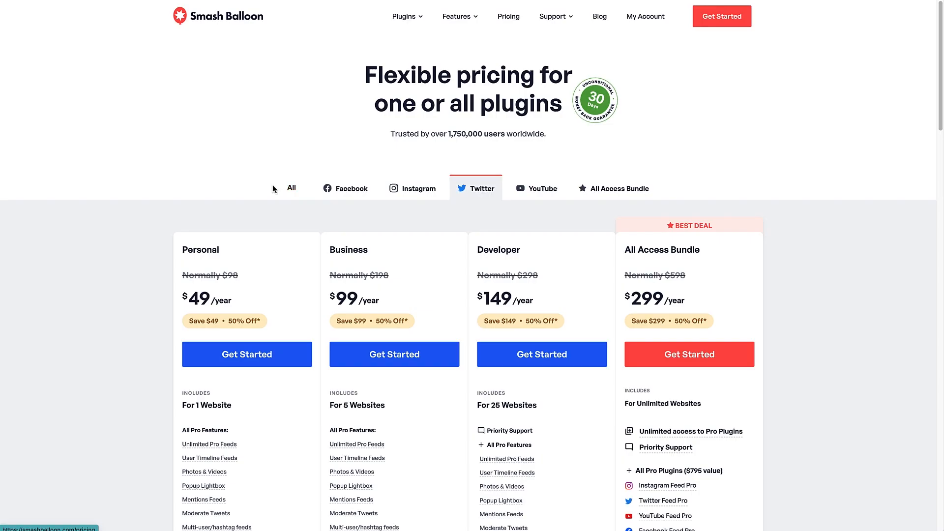
pyautogui.moveTo(633, 432)
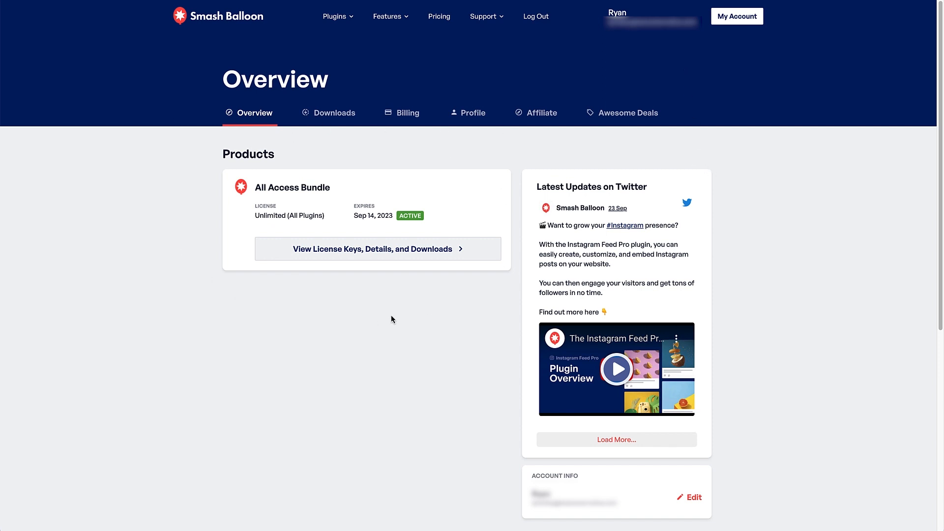
# Step: Open the license details and downloads of the All Access Bundle and copy its license key
pyautogui.click(382, 254)
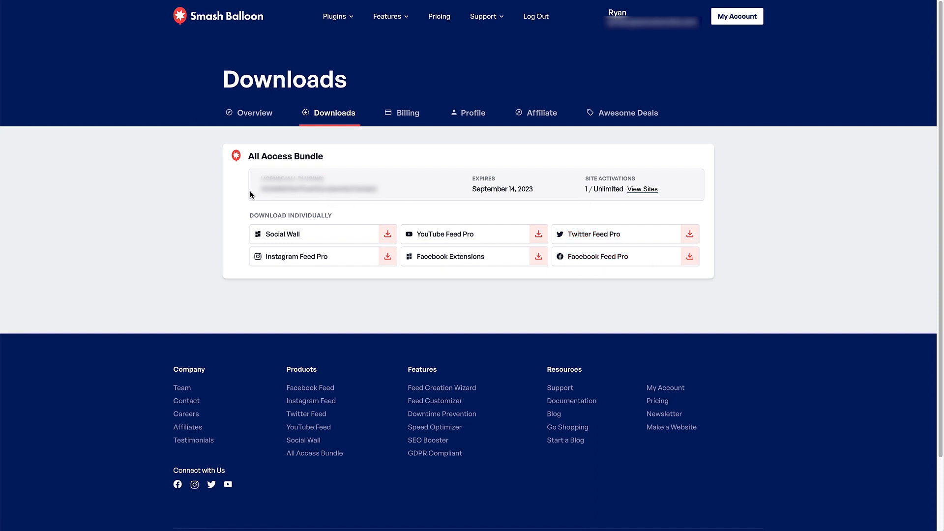
pyautogui.moveTo(262, 189); pyautogui.dragTo(377, 197)
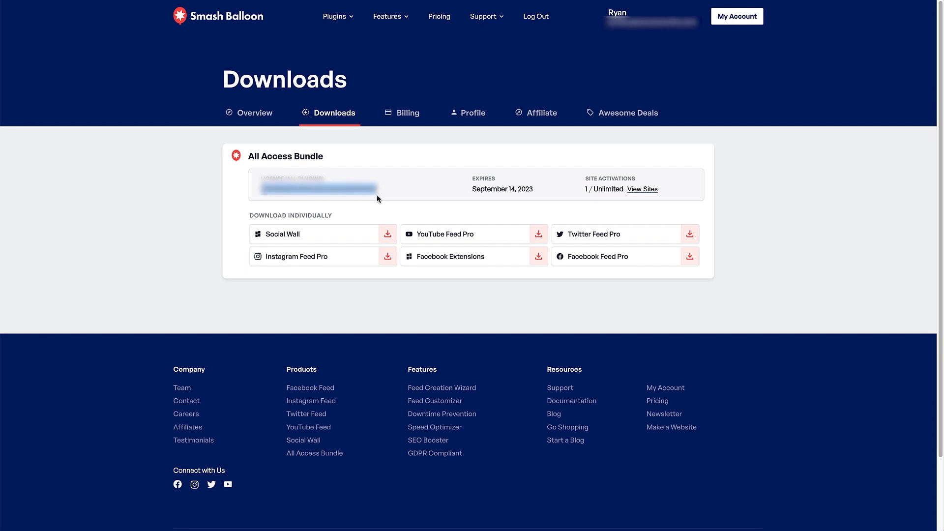
pyautogui.click(385, 197)
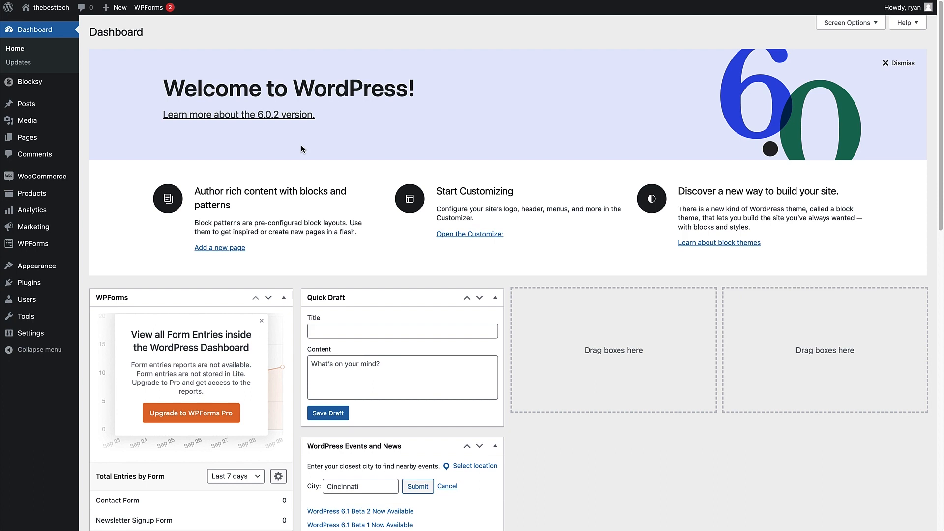
# Step: In the WordPress dashboard, install and activate the plugin from the uploaded file Custom-Twitter-Feeds-Pro-2.0.2-Developer.zip
pyautogui.moveTo(42, 286)
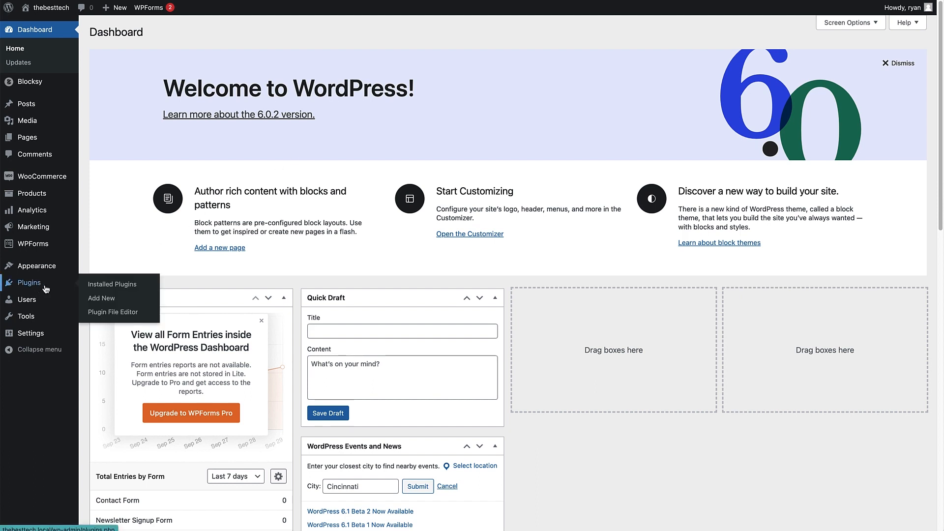
pyautogui.click(101, 298)
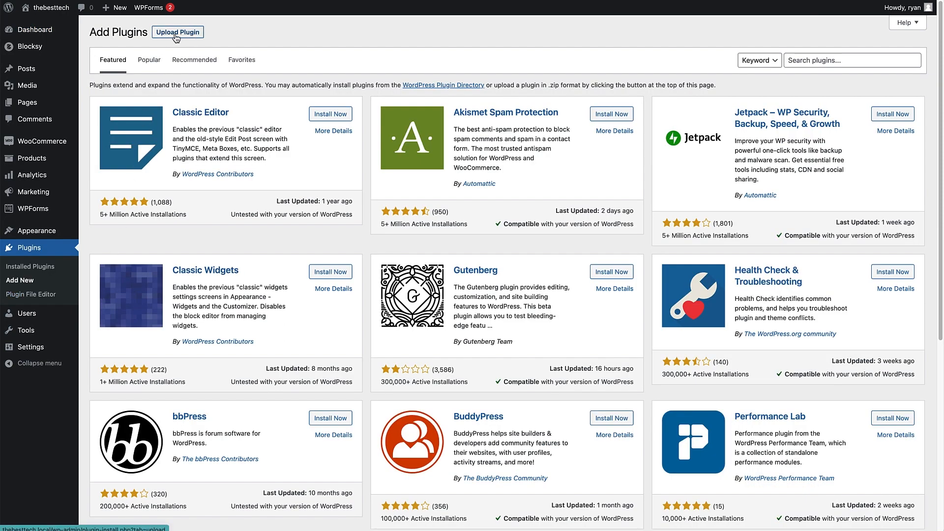
pyautogui.click(174, 34)
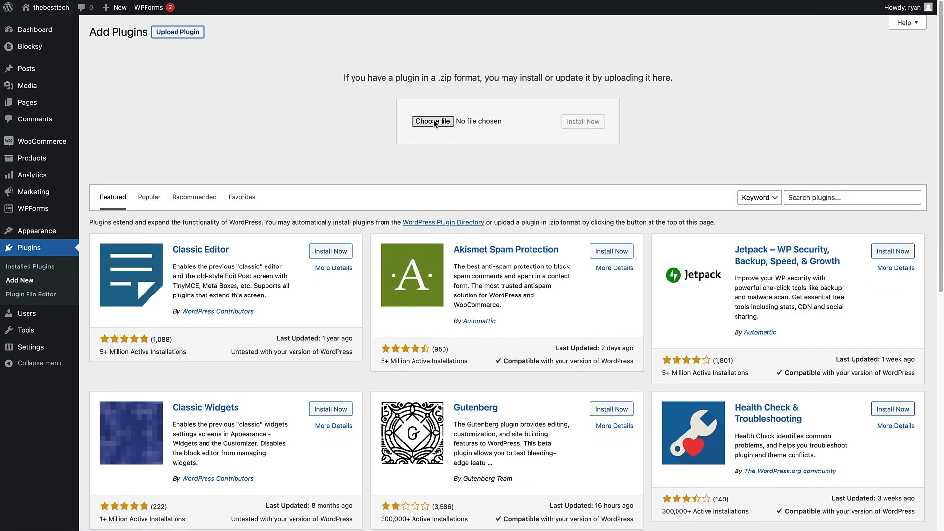
pyautogui.click(434, 122)
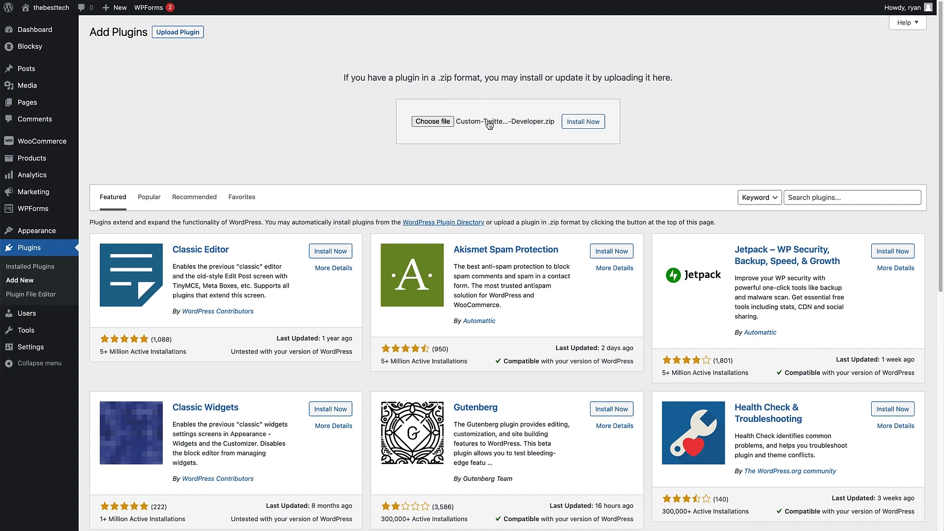
pyautogui.click(580, 127)
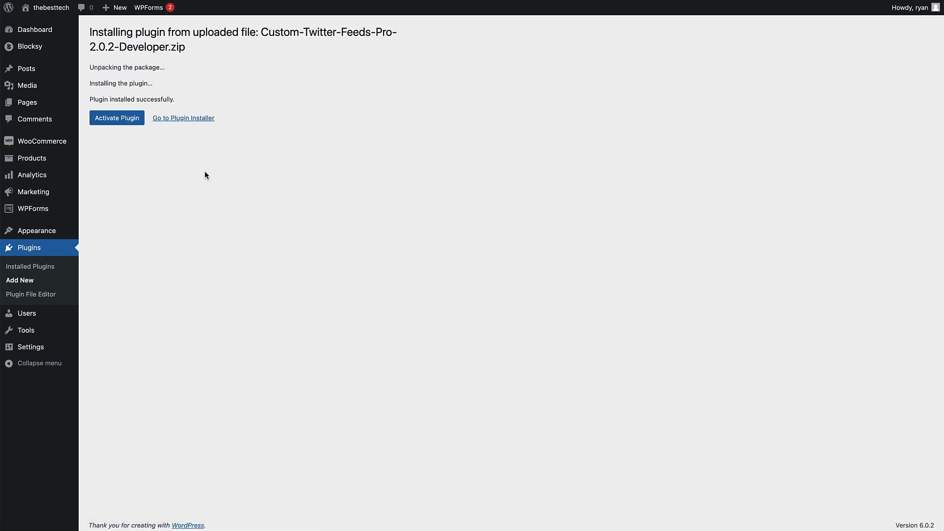
pyautogui.click(111, 123)
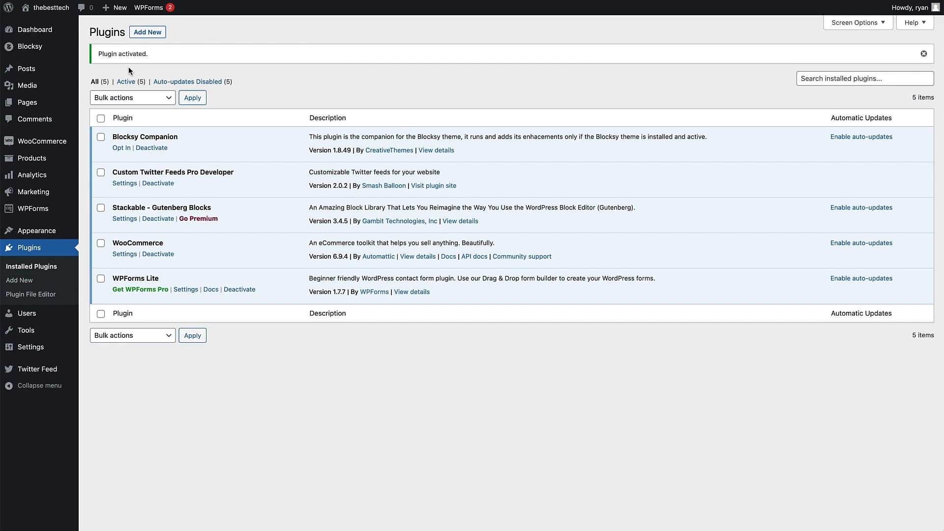
# Step: Paste the license key into the Twitter Feed general settings and activate it
pyautogui.moveTo(28, 374)
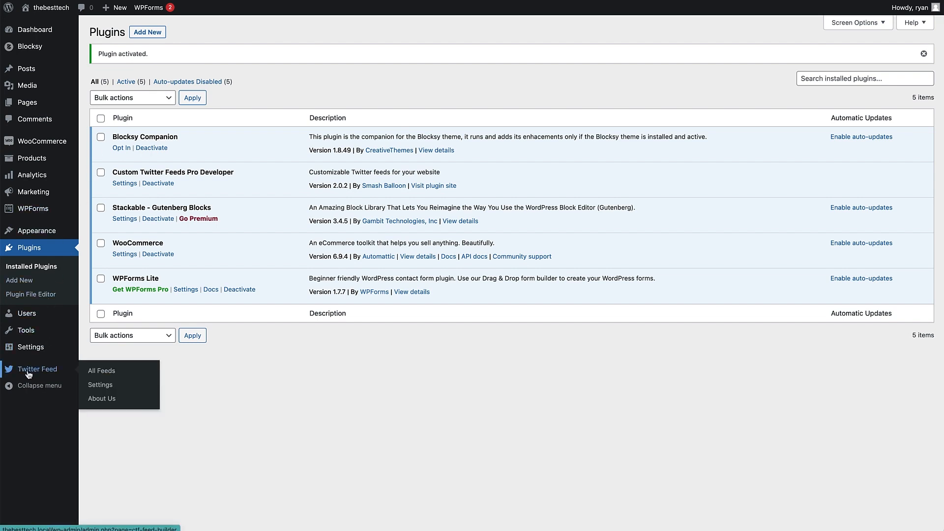
pyautogui.click(28, 374)
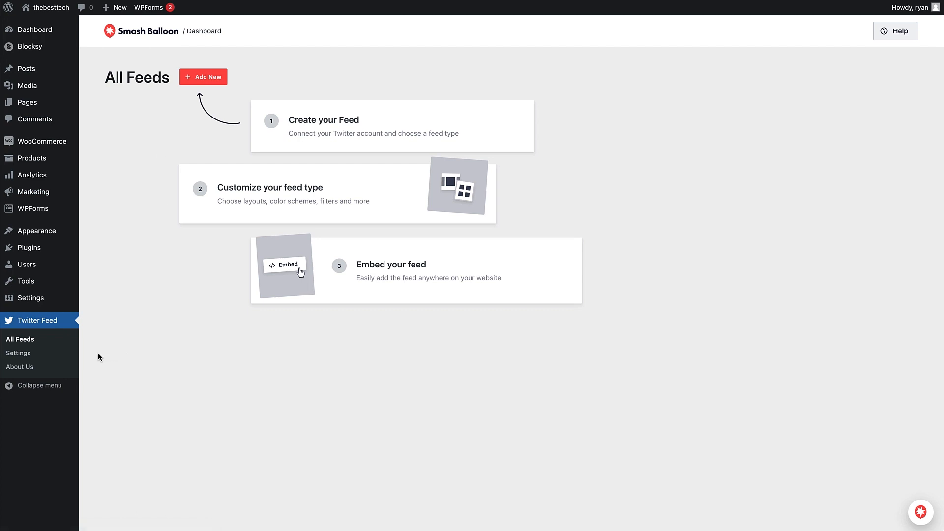
pyautogui.click(41, 355)
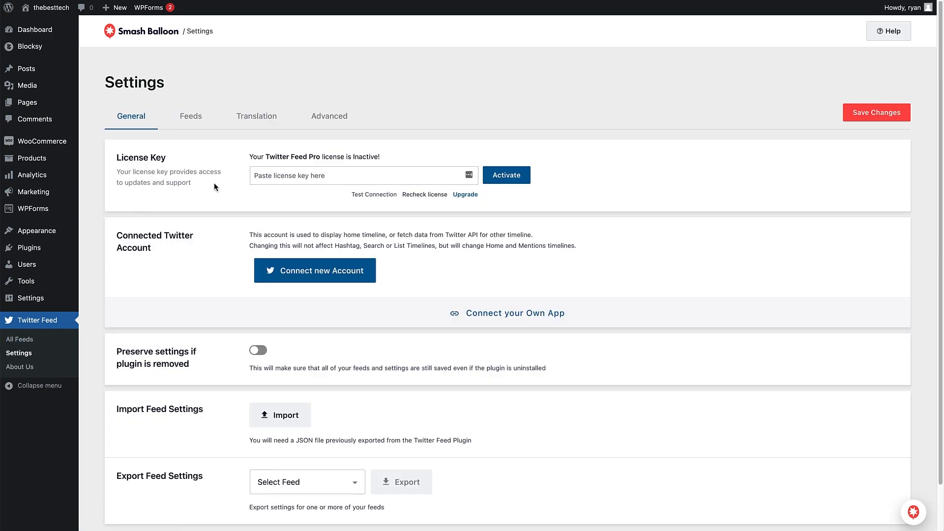
pyautogui.click(277, 174)
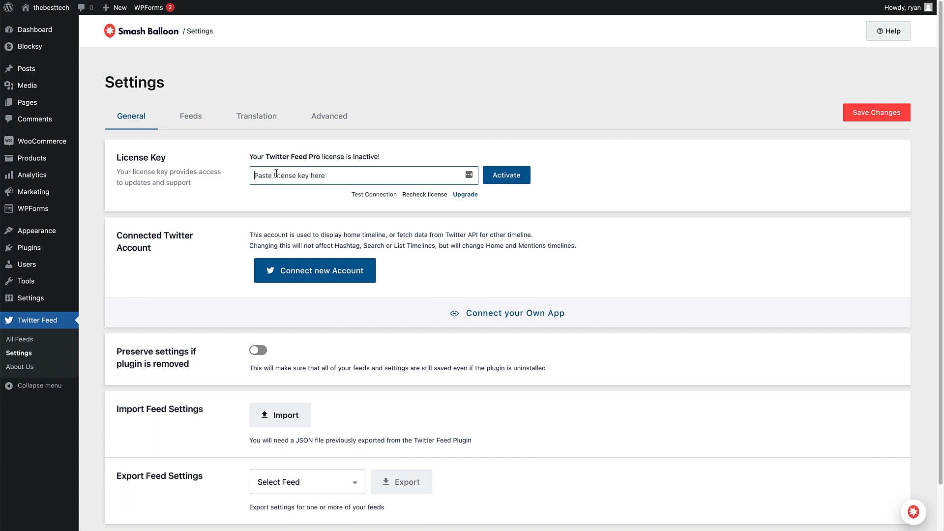
pyautogui.hotkey('ctrl', 'v')
pyautogui.click(517, 181)
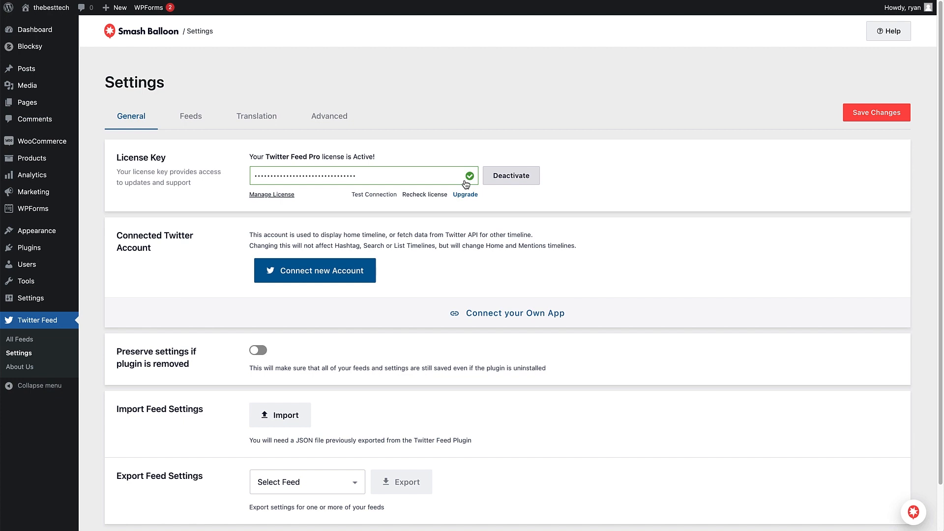
# Step: Start a new User Timeline feed and connect the Twitter account by authorizing Smash Balloon Twitter Feed
pyautogui.click(35, 328)
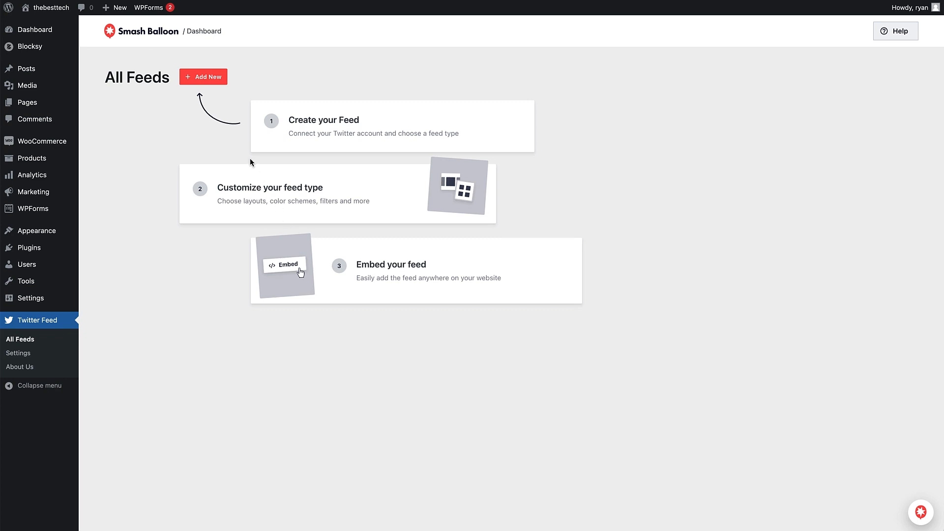
pyautogui.click(210, 82)
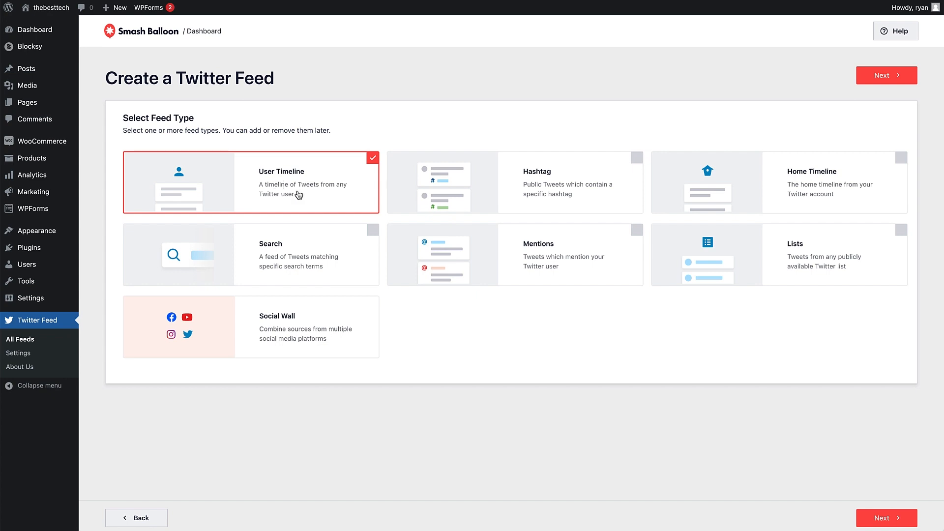
pyautogui.click(878, 77)
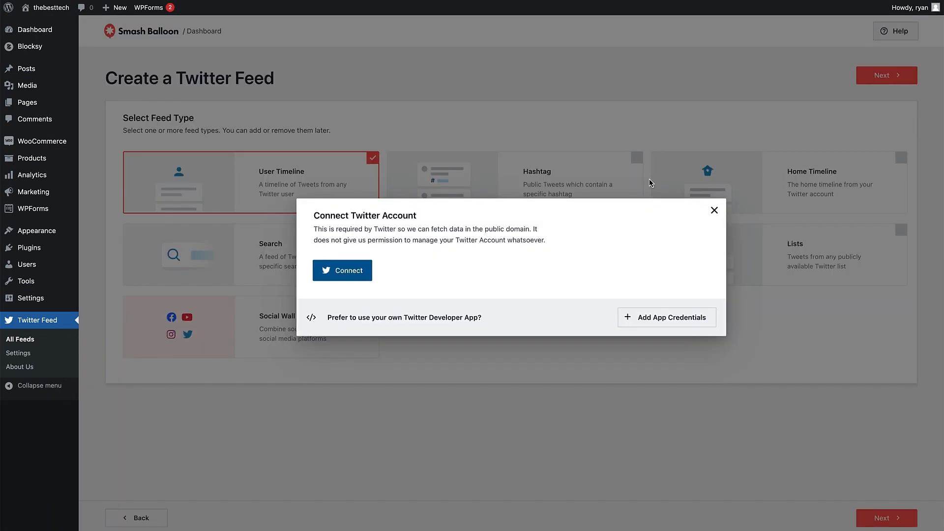
pyautogui.click(363, 276)
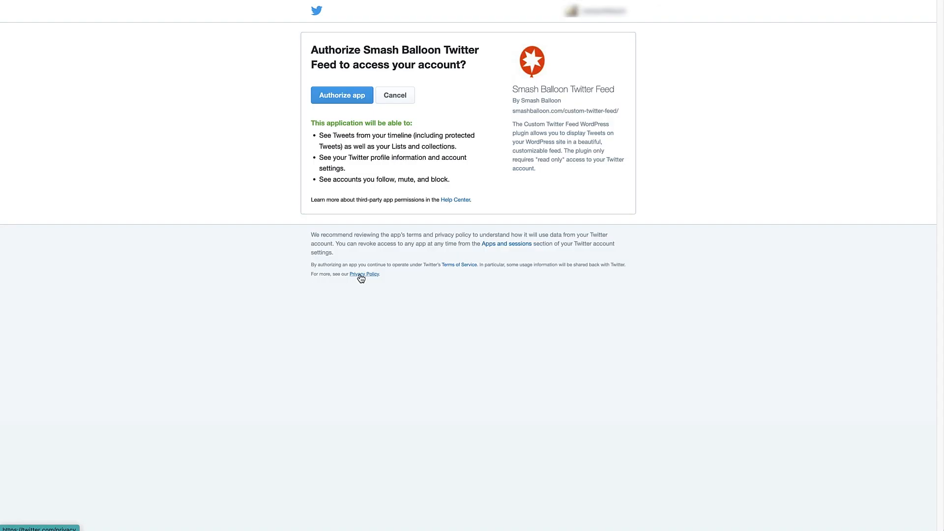
pyautogui.click(359, 100)
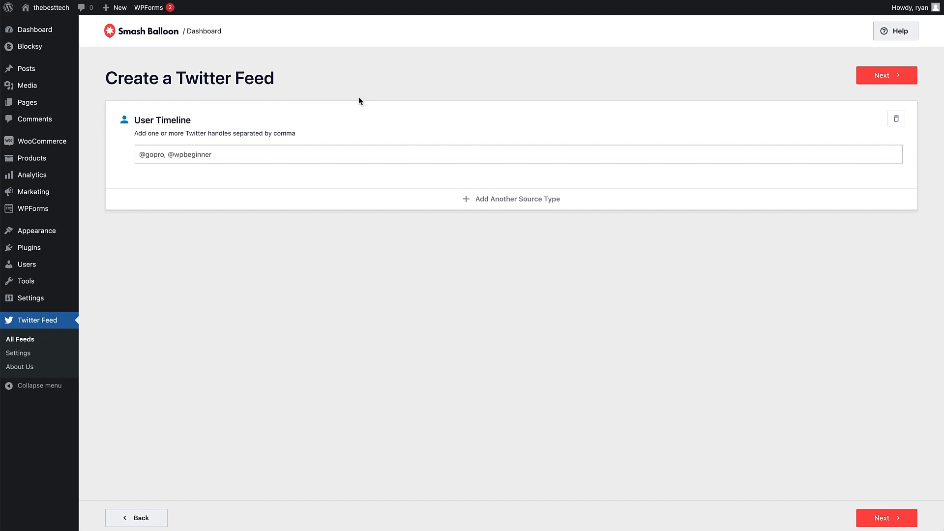
pyautogui.click(254, 157)
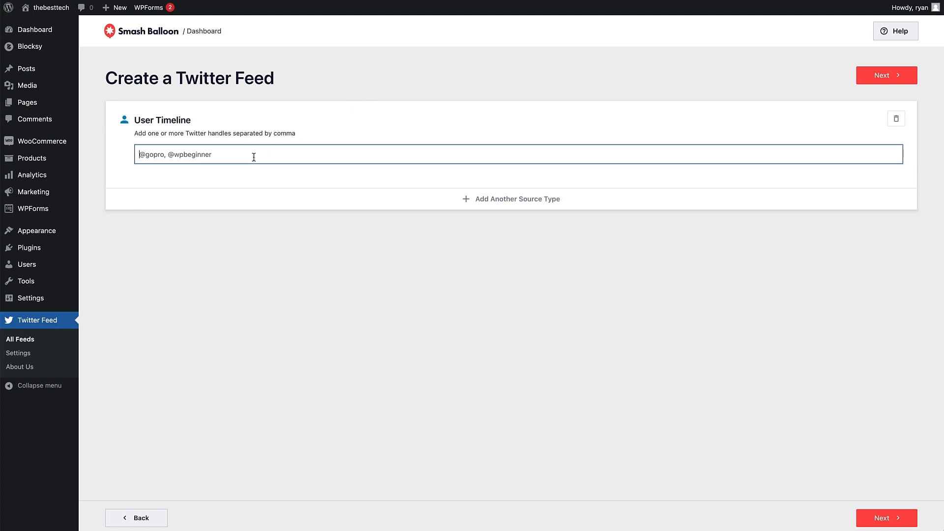
pyautogui.write('@htcvive')
pyautogui.click(873, 81)
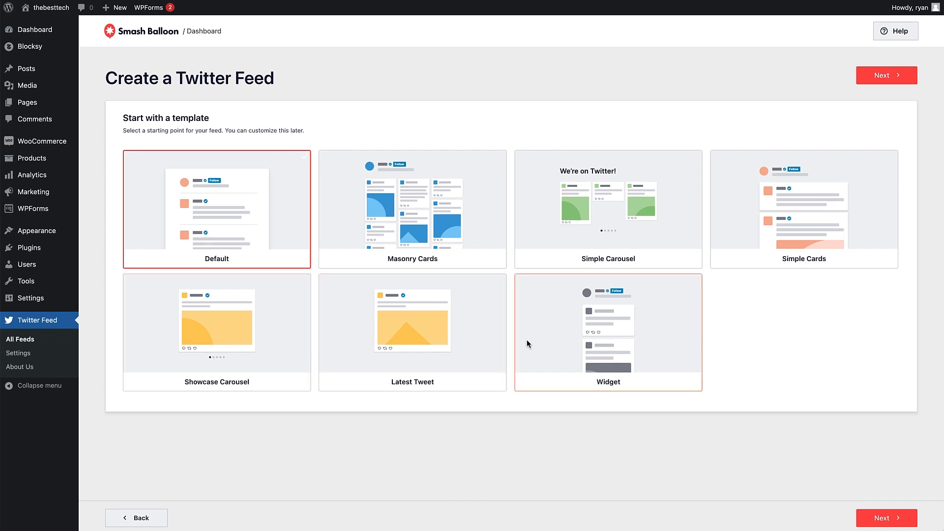
pyautogui.click(433, 222)
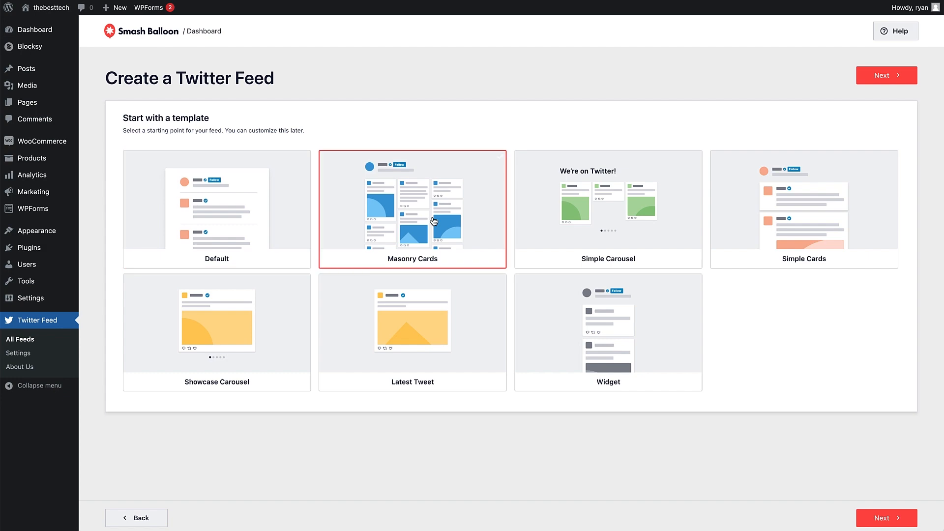
pyautogui.click(879, 79)
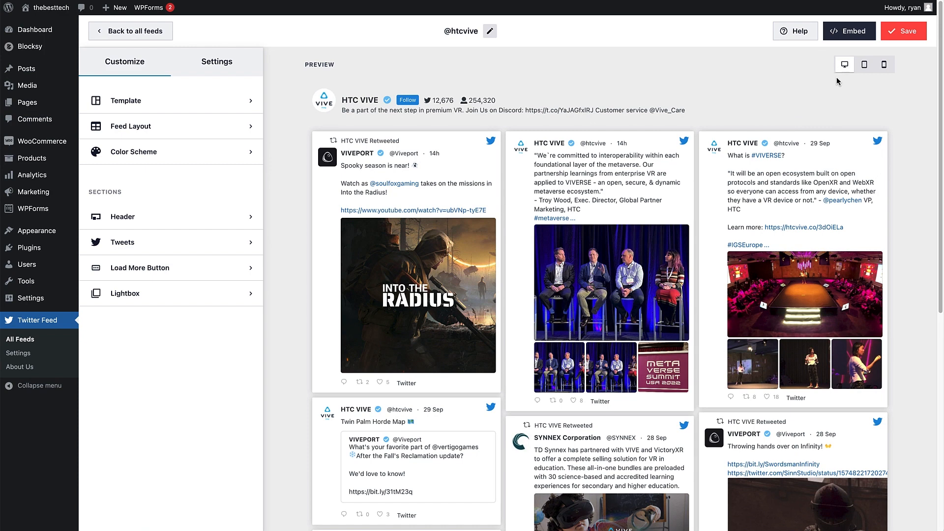
# Step: Preview the feed at tablet, mobile and desktop sizes, and check which template it uses
pyautogui.click(864, 69)
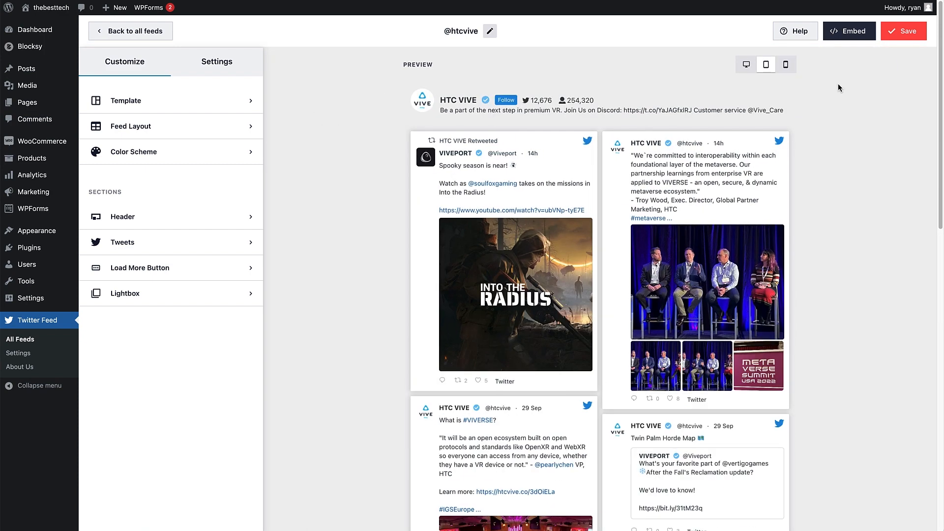
pyautogui.click(786, 68)
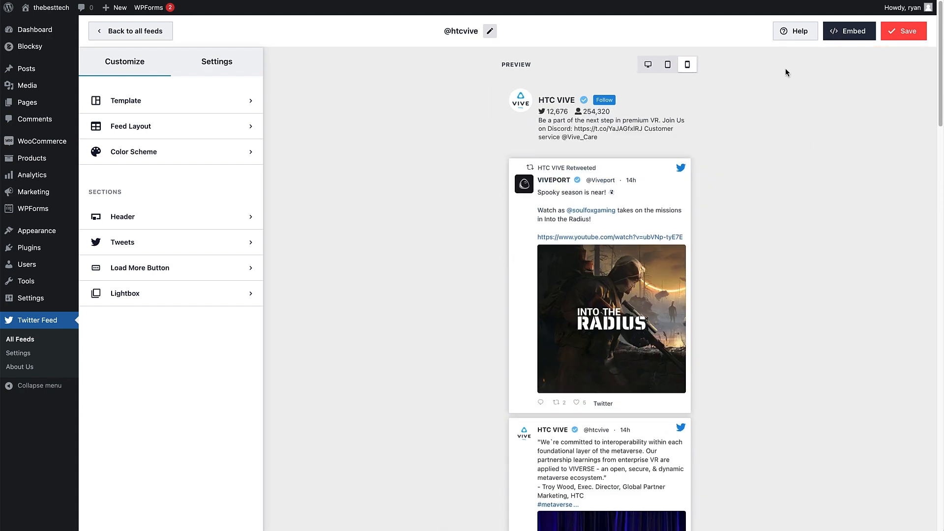
pyautogui.click(646, 69)
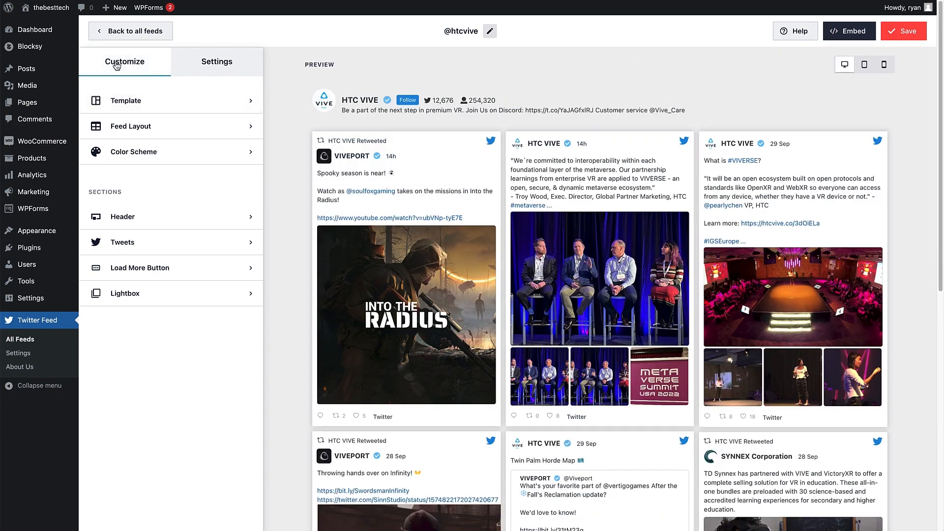
pyautogui.click(125, 100)
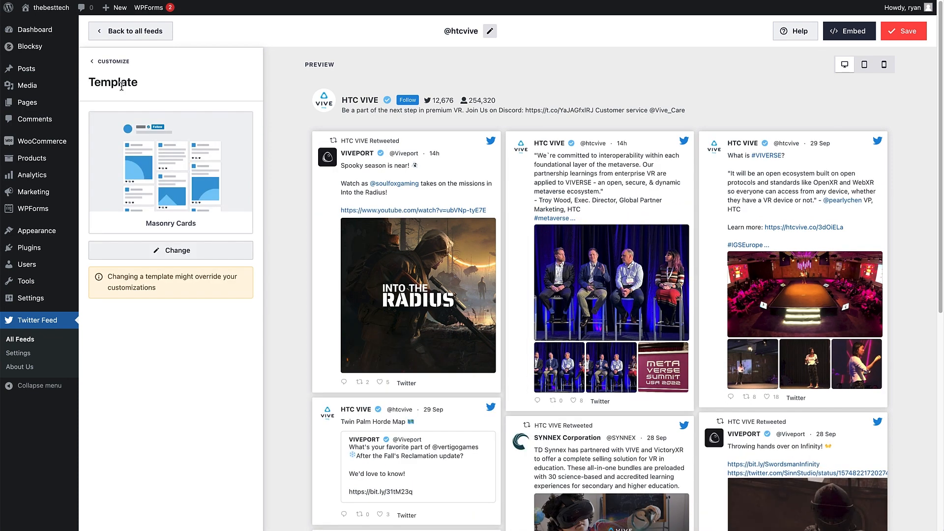
pyautogui.click(116, 62)
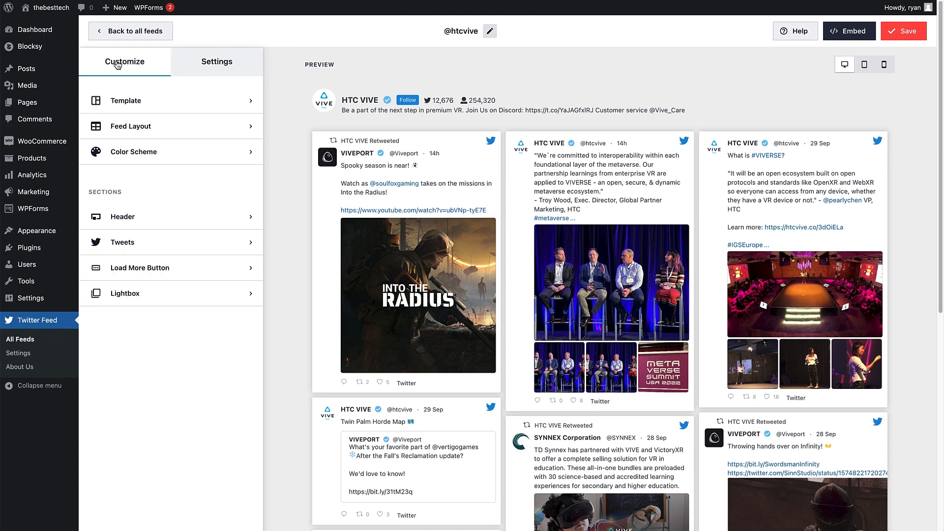
# Step: Change the feed layout to List
pyautogui.click(116, 129)
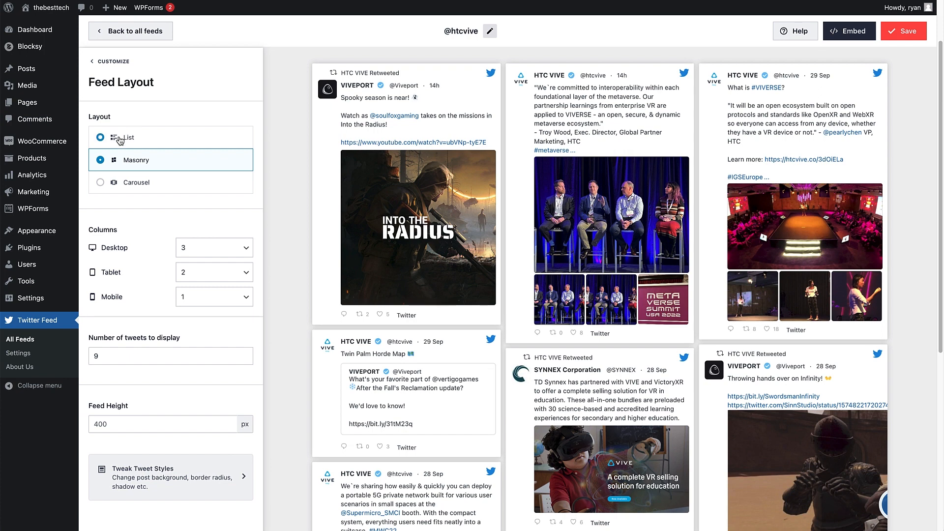
pyautogui.click(120, 141)
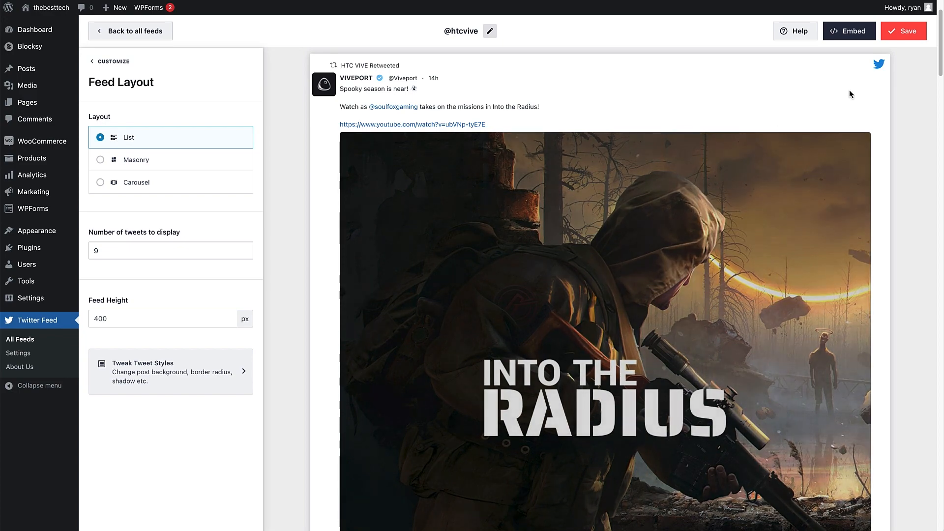
# Step: Try the Masonry and Carousel feed layouts, browsing the carousel's tweets forward and back
pyautogui.moveTo(939, 52); pyautogui.dragTo(909, 30)
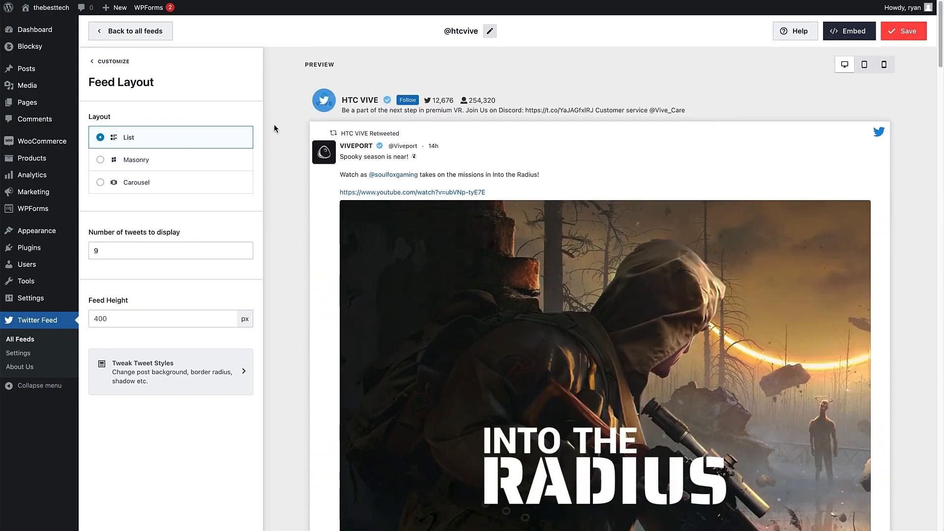
pyautogui.click(192, 162)
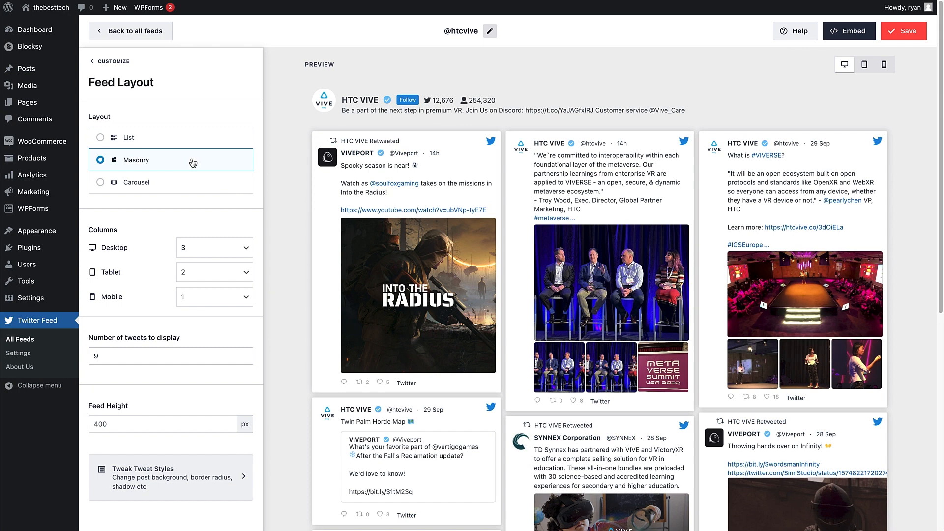
pyautogui.click(190, 189)
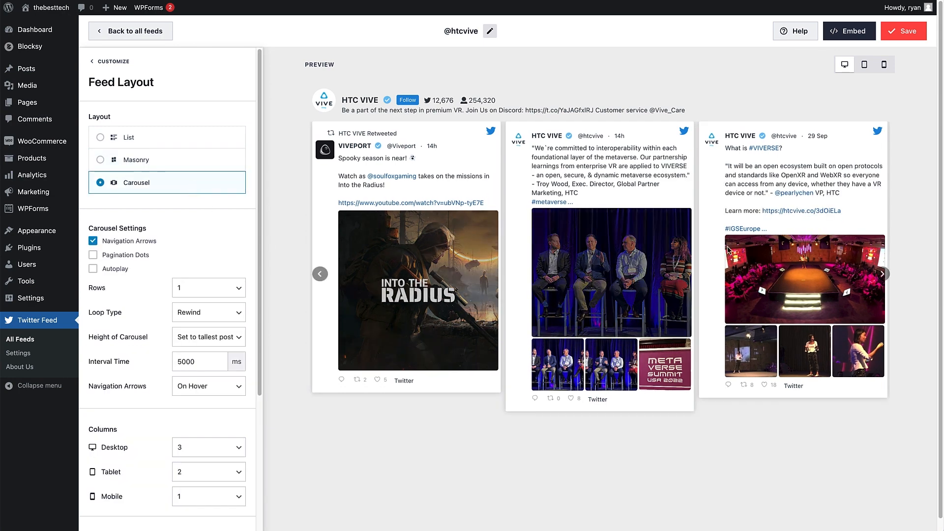
pyautogui.click(882, 274)
pyautogui.click(883, 274)
pyautogui.click(883, 274)
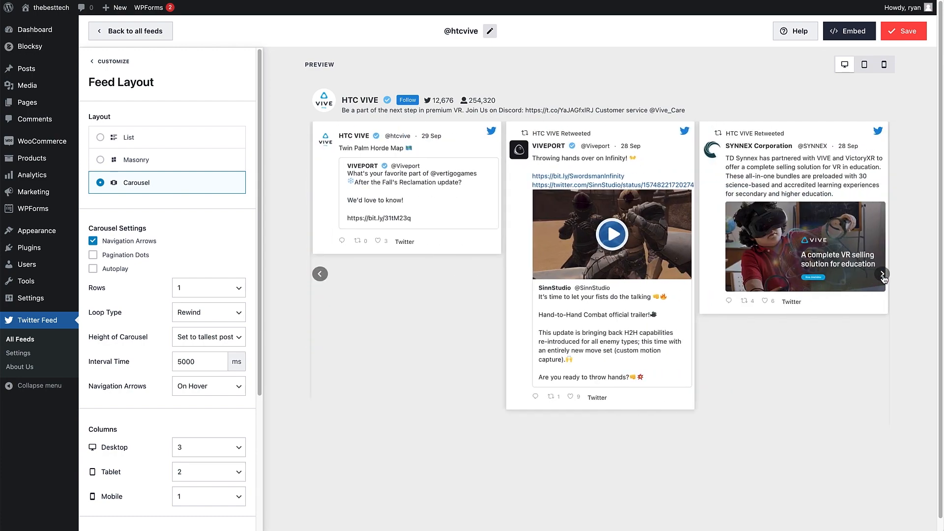
pyautogui.click(320, 274)
pyautogui.click(319, 273)
pyautogui.click(319, 274)
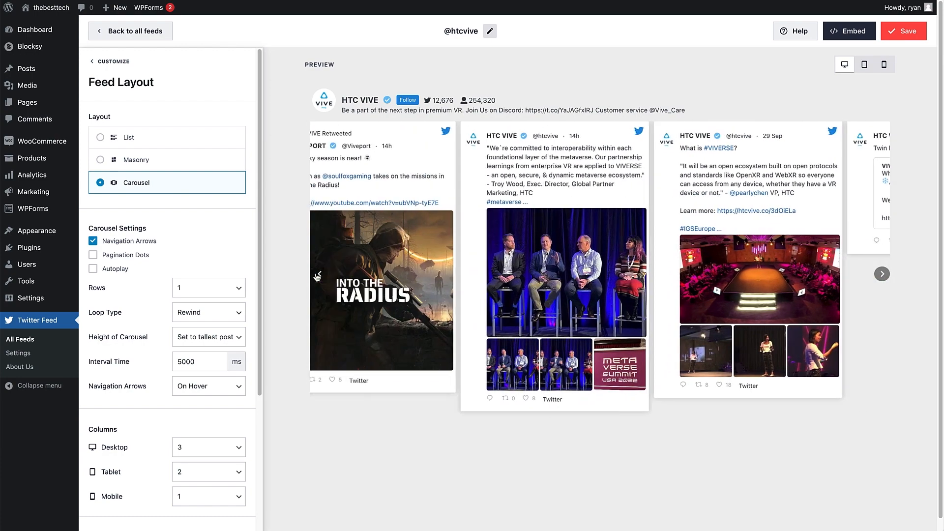
# Step: Set the feed layout to Masonry, try 4 desktop columns, and return the desktop columns to 3
pyautogui.click(163, 160)
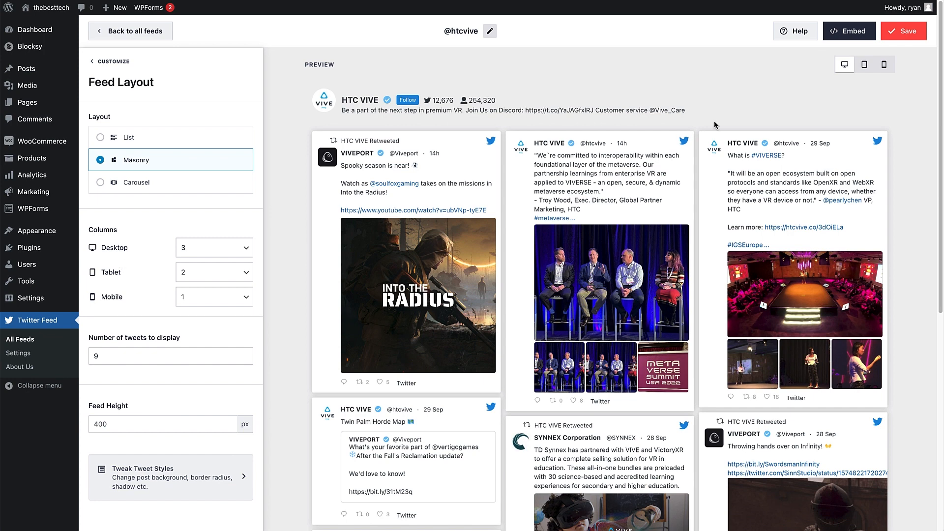
pyautogui.click(241, 247)
pyautogui.click(233, 258)
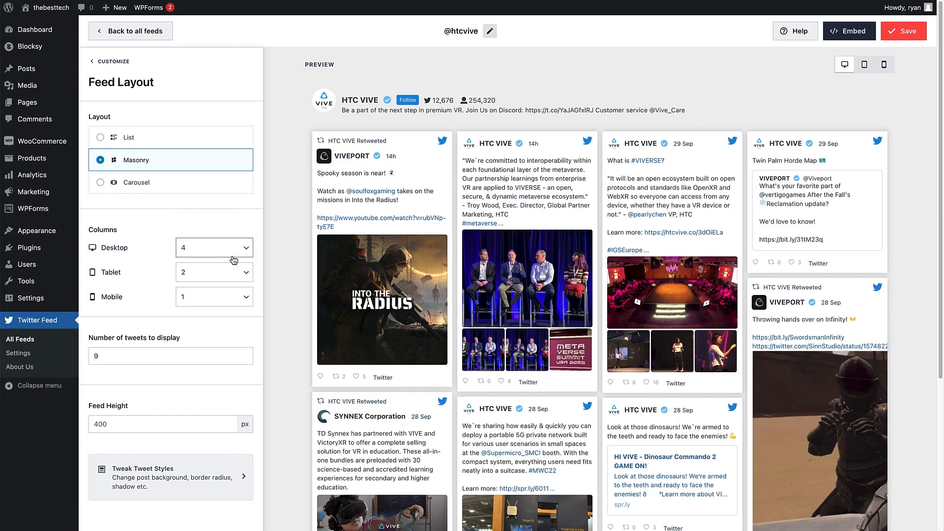
pyautogui.click(243, 249)
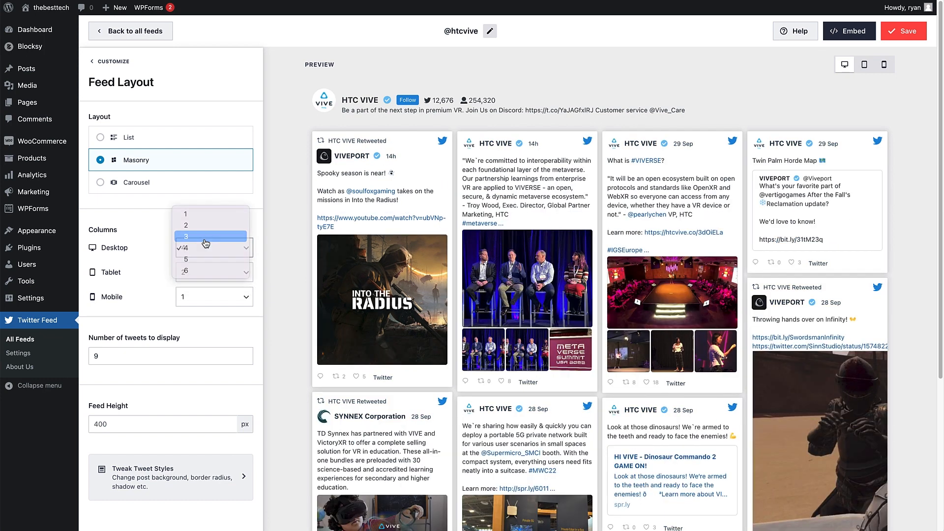
pyautogui.click(206, 244)
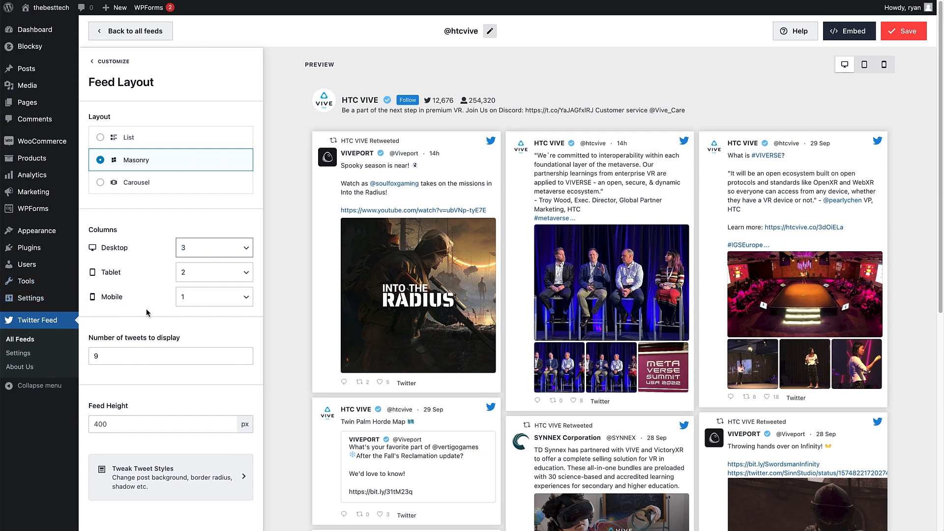
# Step: Try displaying 12 tweets in the feed, and return the number of tweets to display to 9
pyautogui.doubleClick(108, 361)
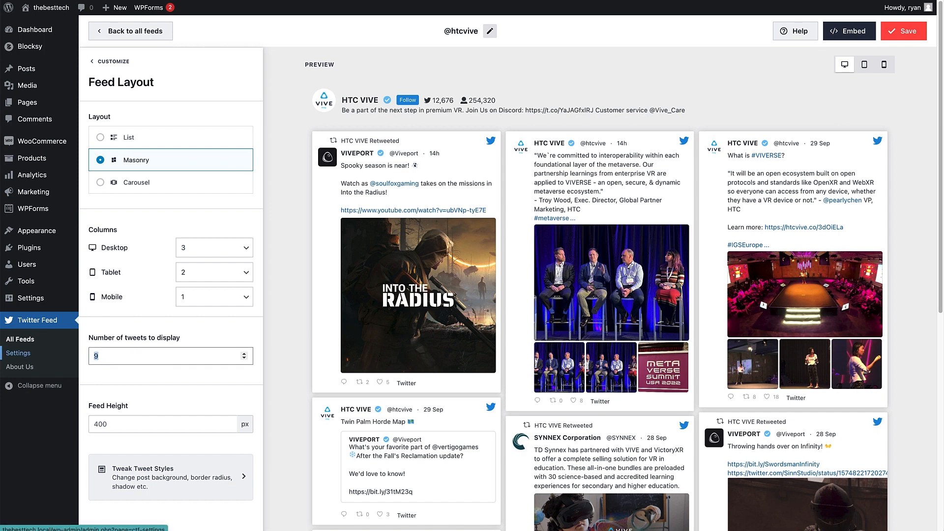
pyautogui.write('12')
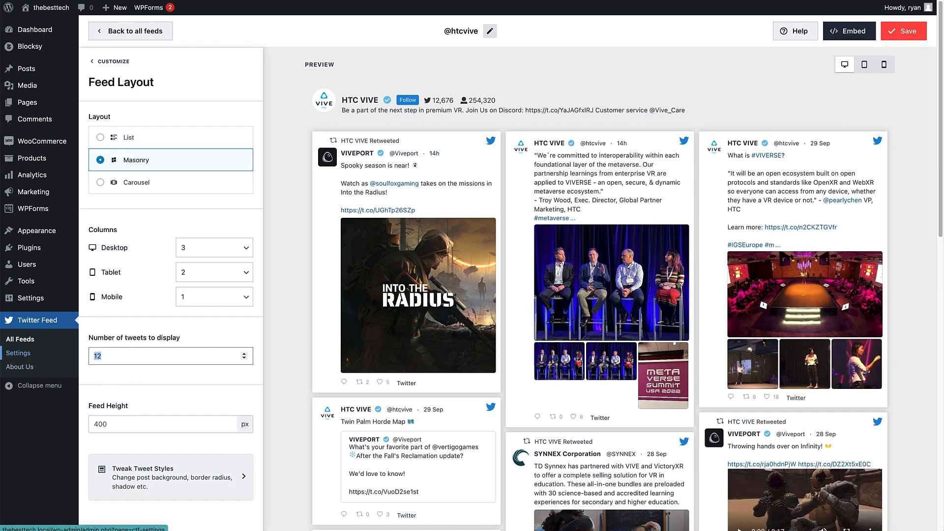
pyautogui.write('9')
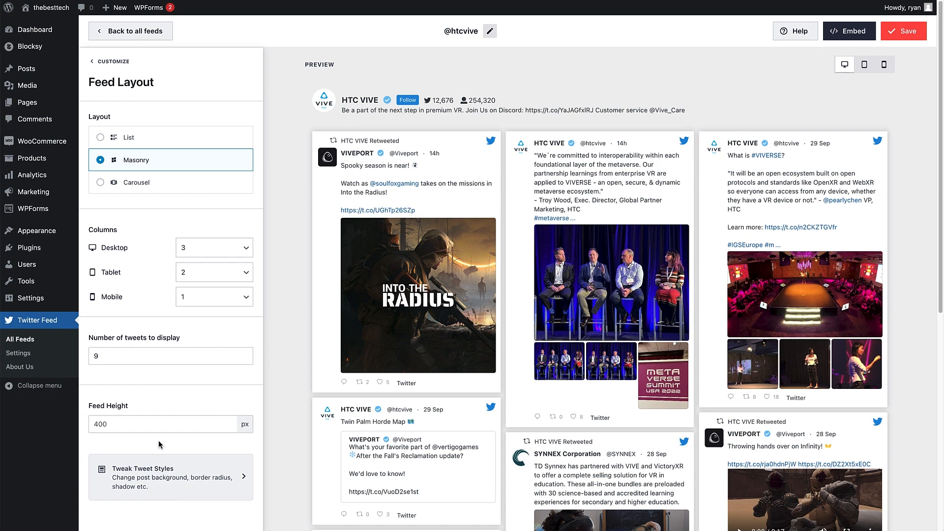
pyautogui.click(120, 62)
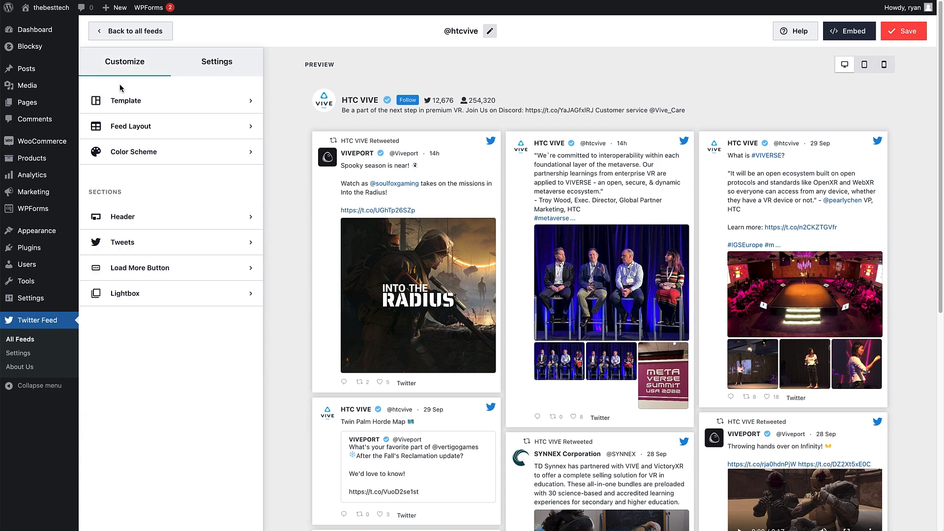
# Step: Try the Light, Dark and Custom color schemes on the feed, and return to Inherit from Theme
pyautogui.click(131, 153)
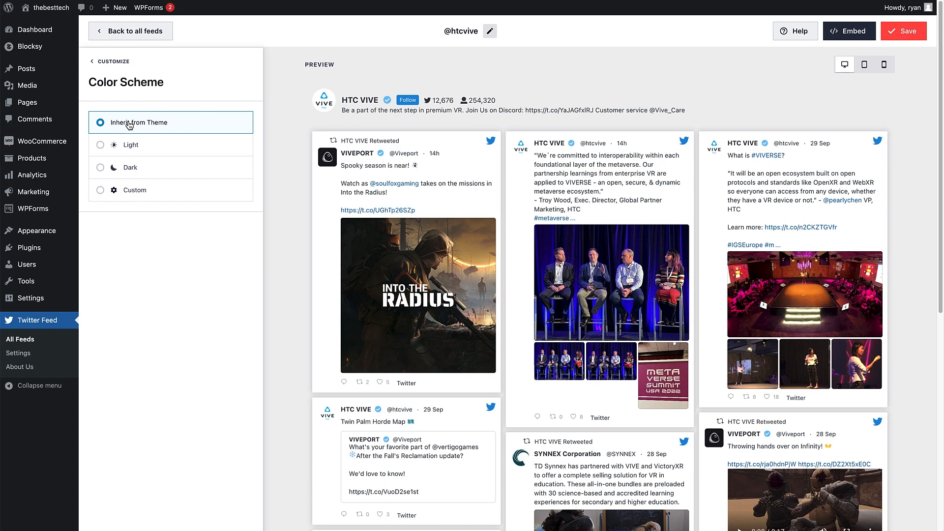
pyautogui.click(127, 145)
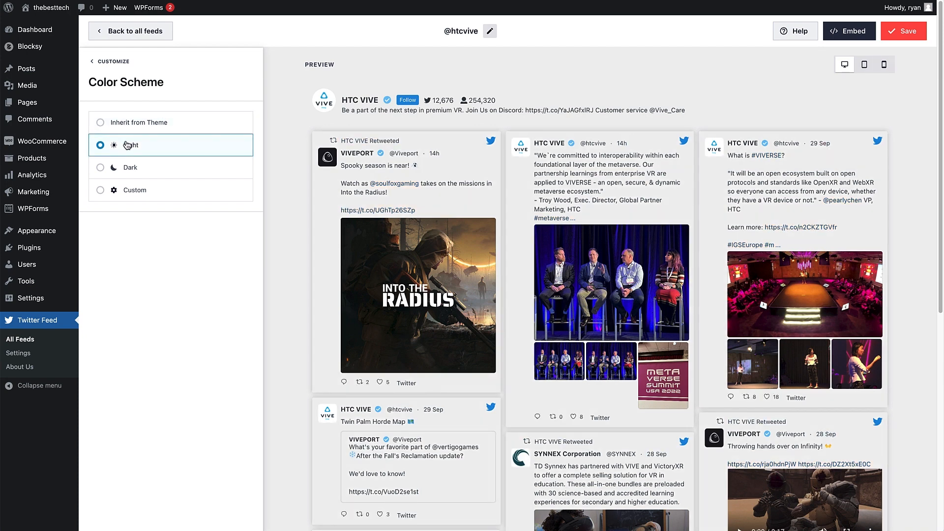
pyautogui.click(126, 170)
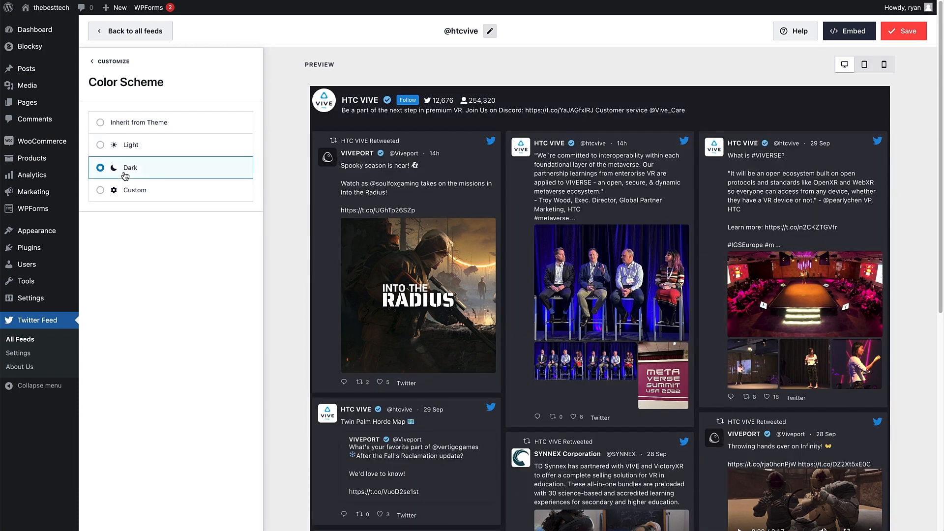
pyautogui.click(123, 192)
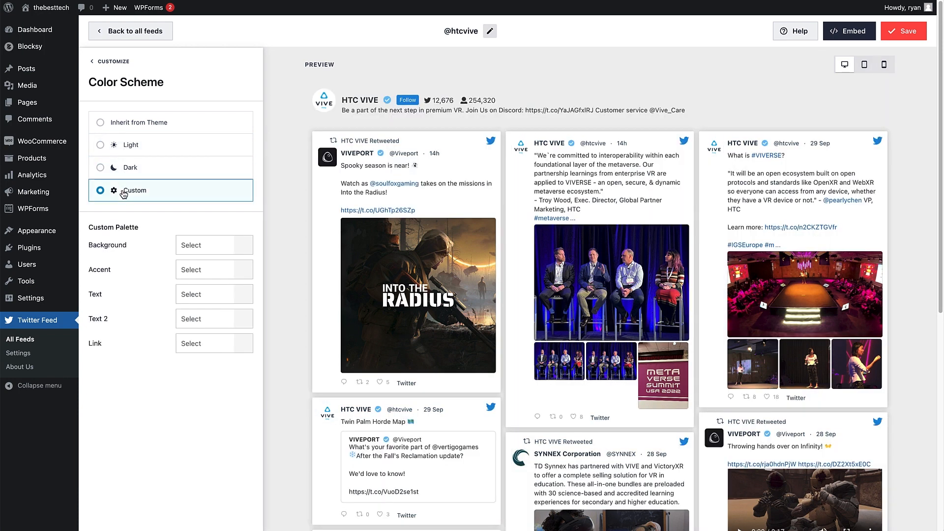
pyautogui.click(129, 127)
pyautogui.click(109, 61)
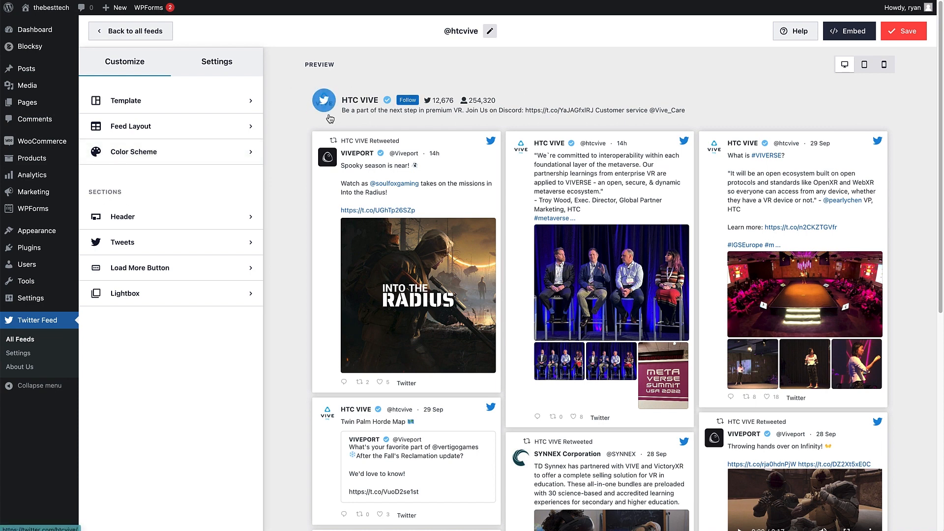
# Step: Try disabling the feed header and using the Text header style, and return to an enabled Standard header
pyautogui.click(154, 219)
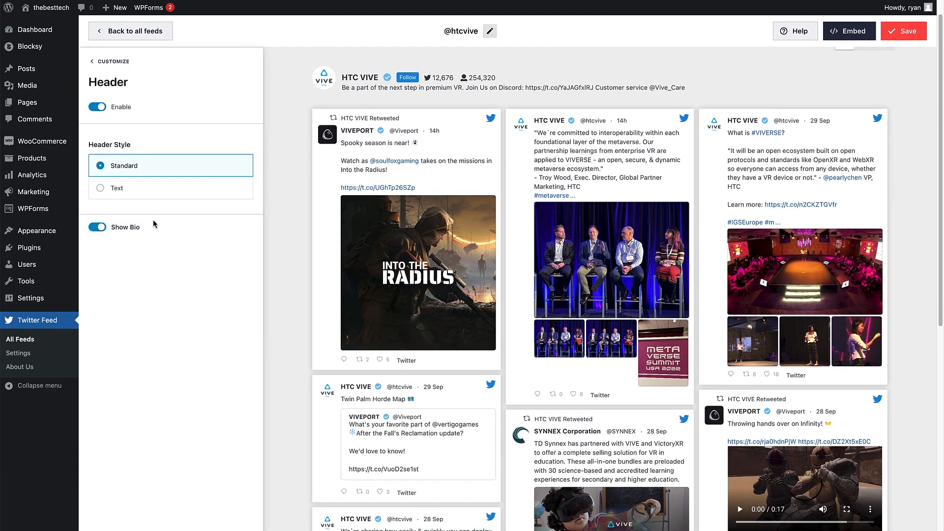
pyautogui.click(98, 108)
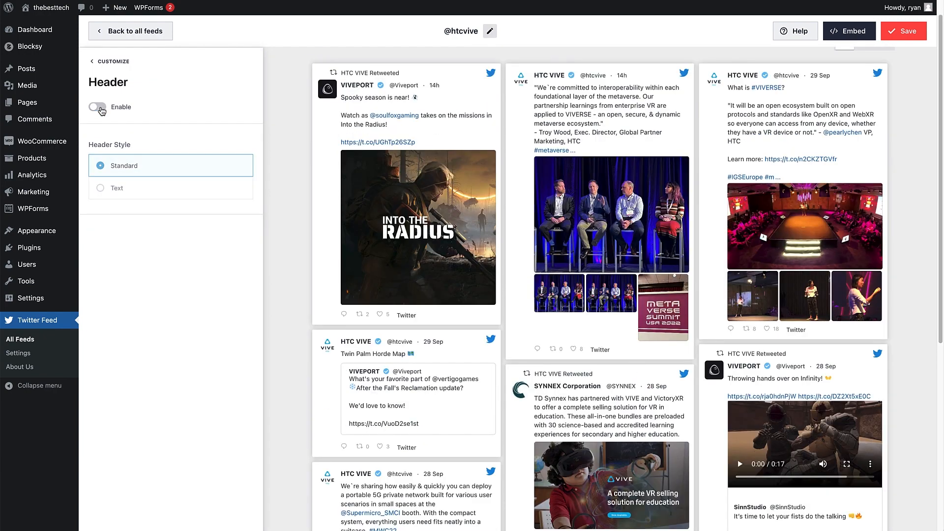
pyautogui.click(99, 108)
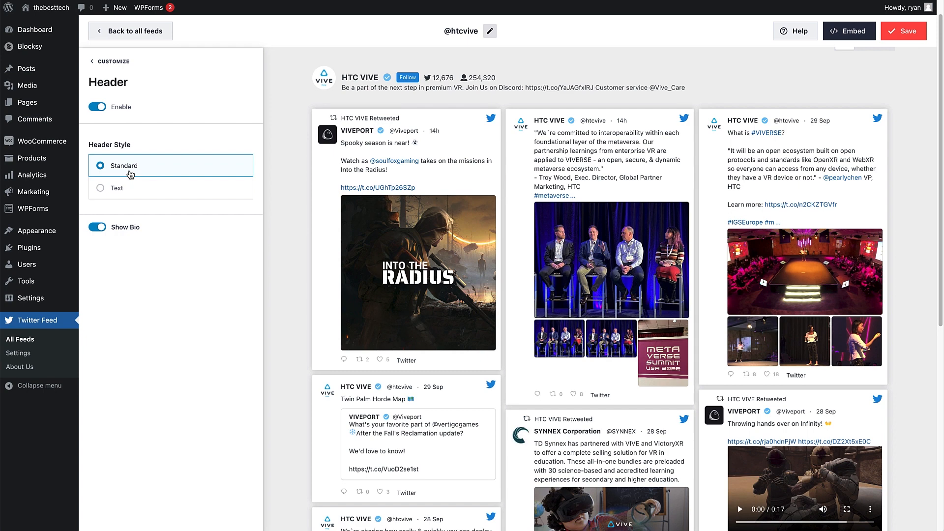
pyautogui.click(163, 197)
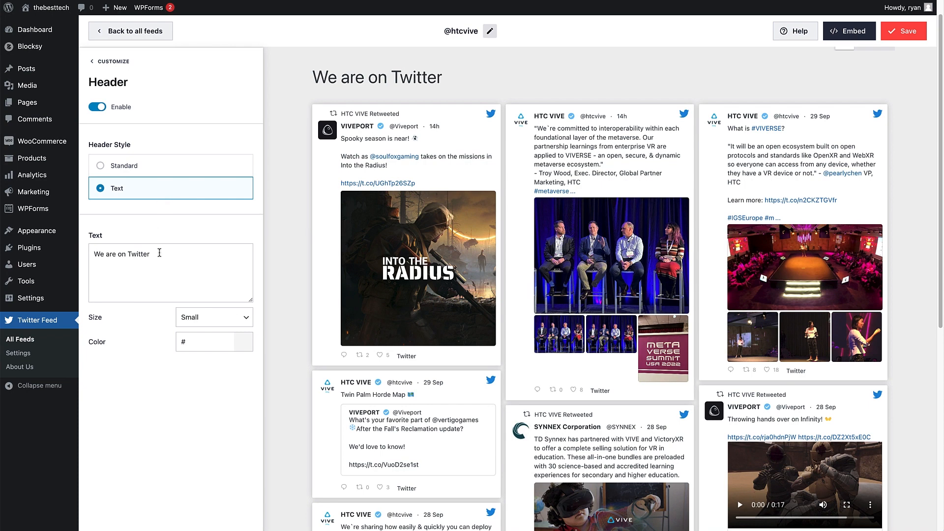
pyautogui.moveTo(159, 253); pyautogui.dragTo(88, 257)
pyautogui.click(183, 258)
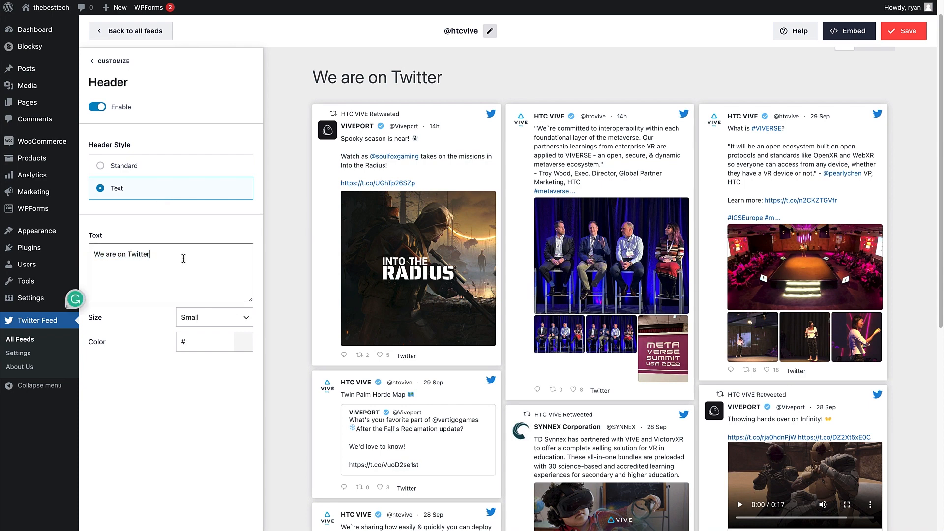
pyautogui.click(134, 166)
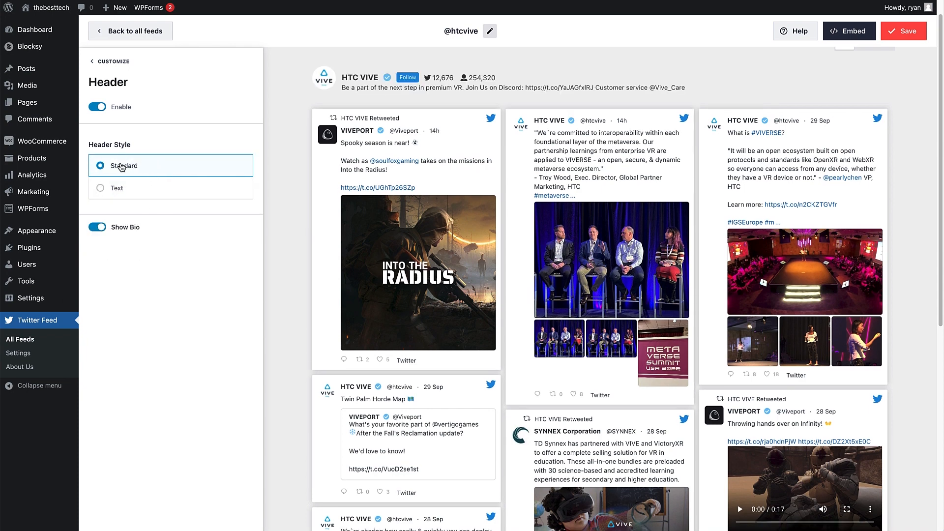
# Step: Hide the bio in the feed header
pyautogui.click(97, 227)
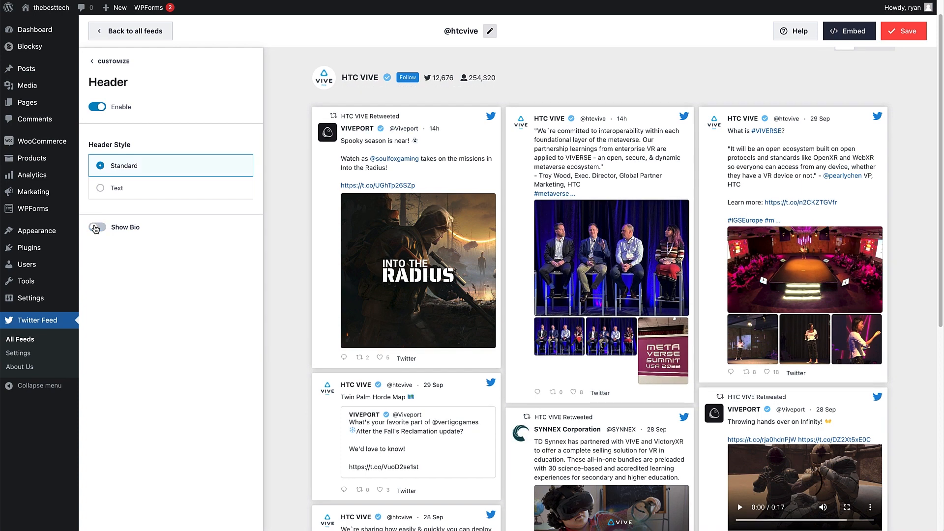
pyautogui.click(110, 62)
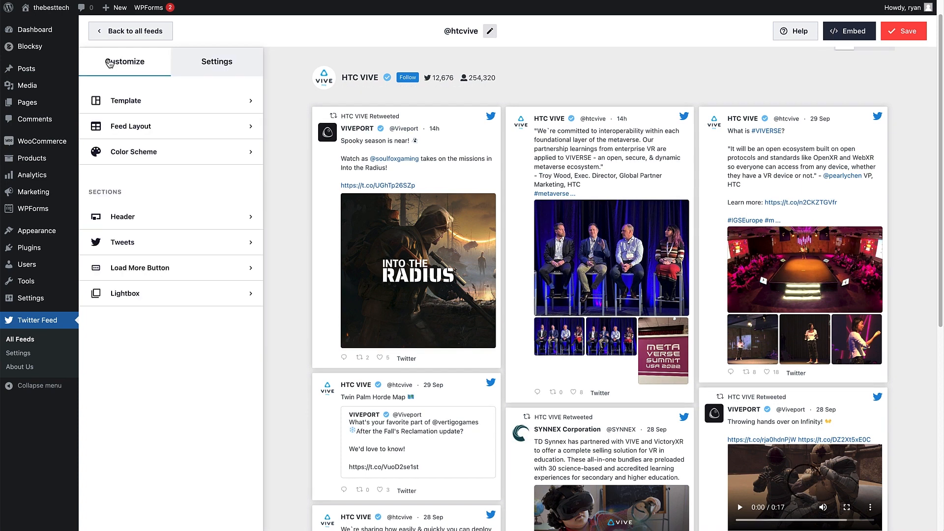
# Step: Try the Regular post type for the tweets with its divider off and on, and return to Boxed
pyautogui.click(123, 248)
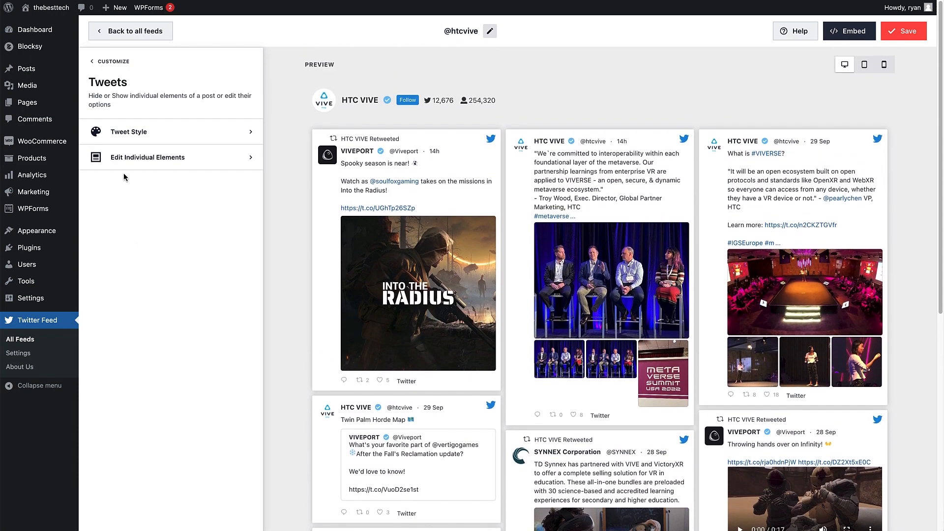
pyautogui.click(134, 135)
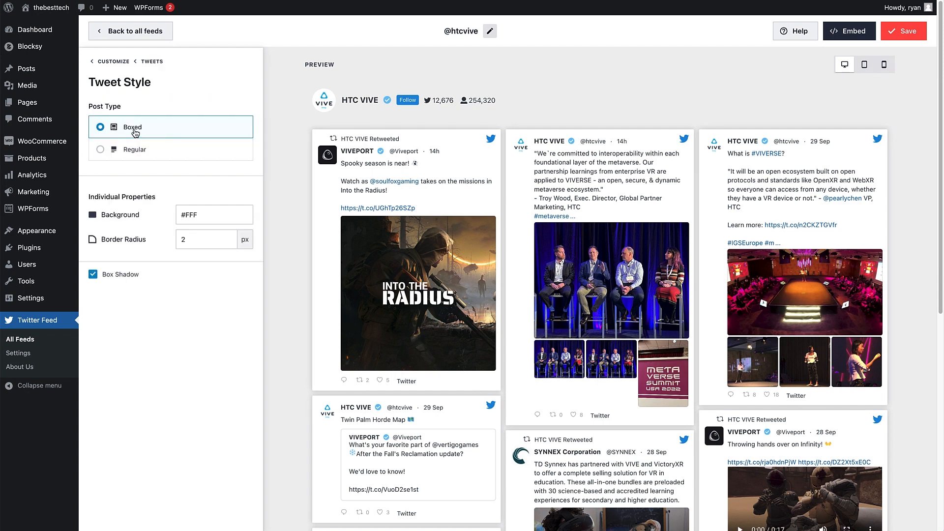
pyautogui.click(130, 156)
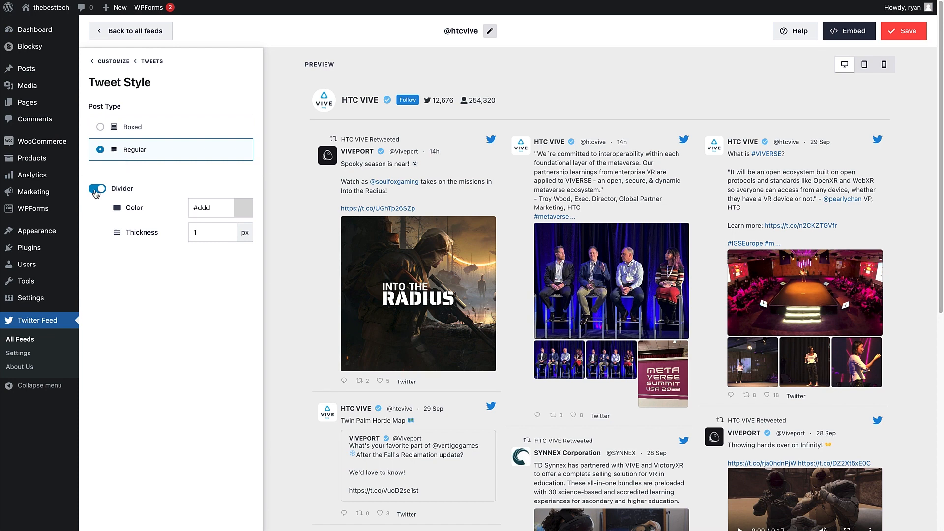
pyautogui.click(96, 192)
pyautogui.click(96, 191)
pyautogui.click(114, 132)
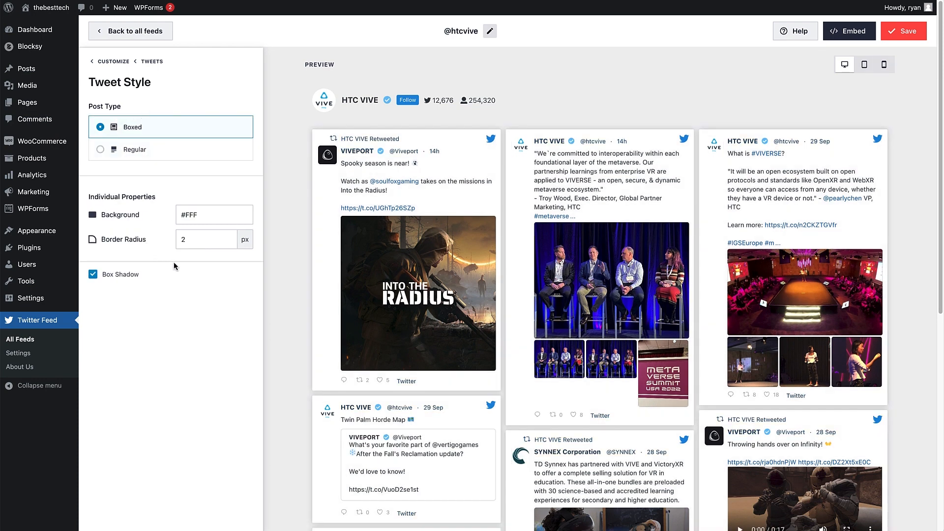
# Step: Set the border radius of the boxed tweets to 5 px
pyautogui.doubleClick(200, 240)
pyautogui.write('5')
pyautogui.click(214, 307)
pyautogui.click(149, 64)
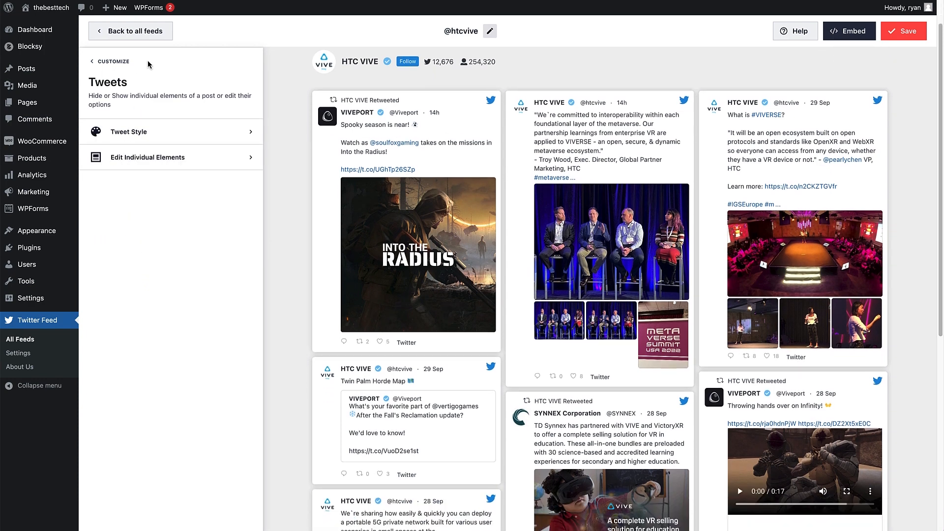
# Step: Hide the Date and Tweet Actions elements on the individual tweets, checking the options available for Tweet Actions
pyautogui.click(136, 164)
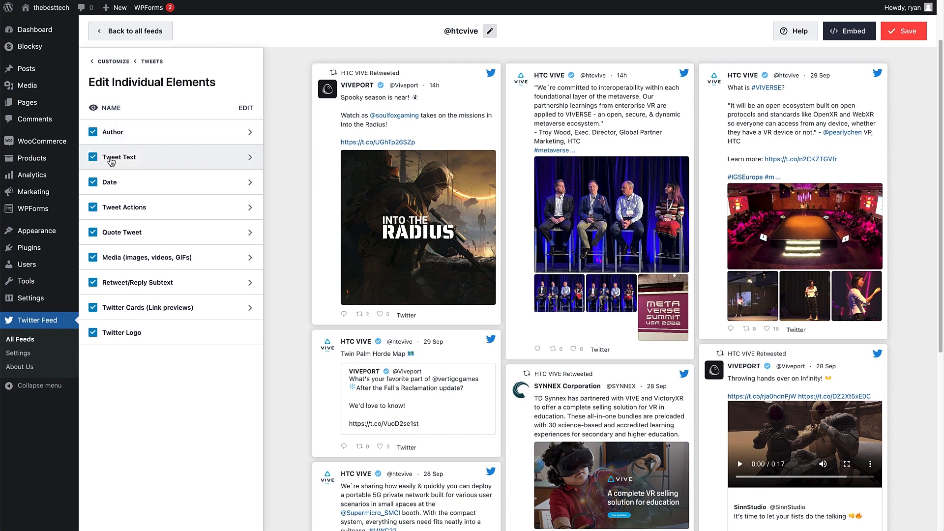
pyautogui.click(92, 183)
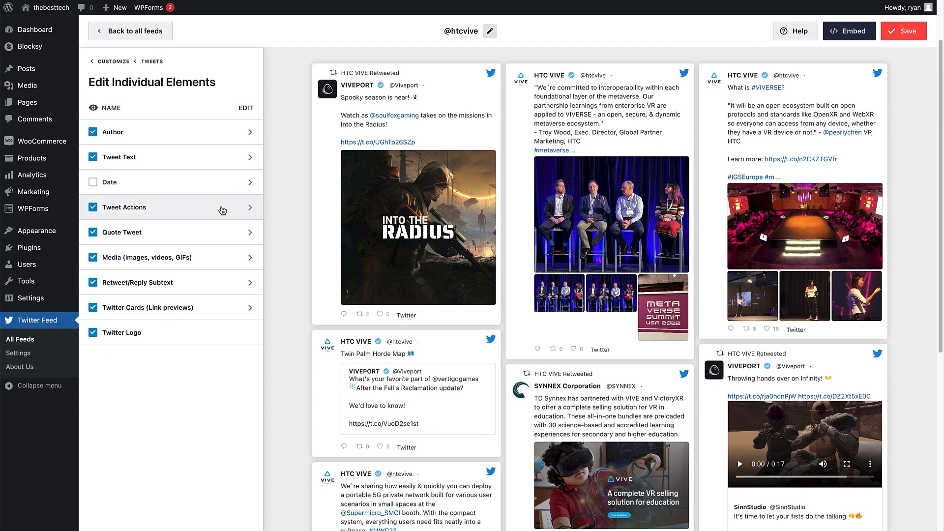
pyautogui.click(250, 208)
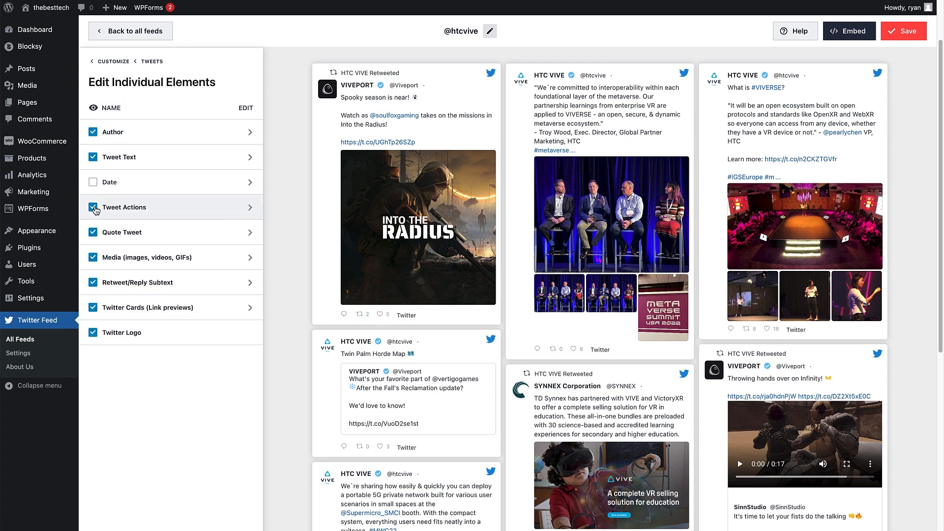
pyautogui.click(94, 207)
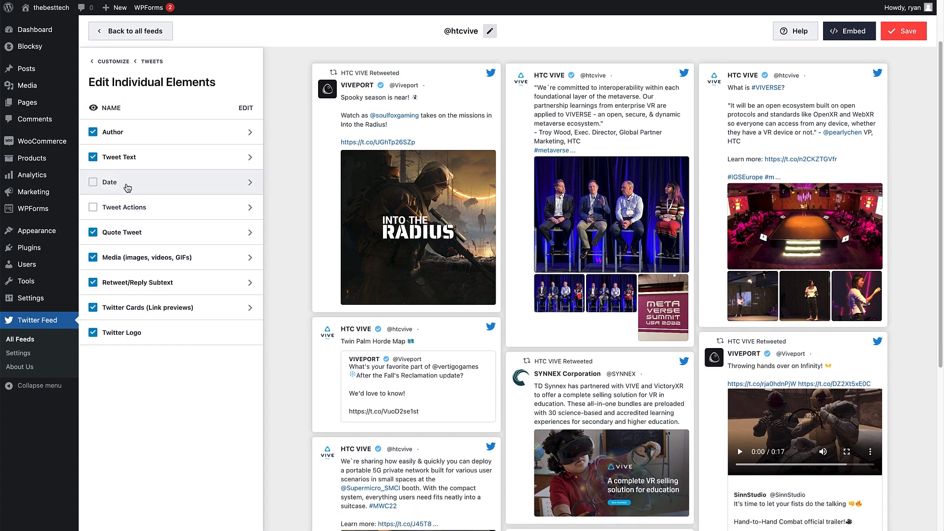
# Step: Try a Max Visible Media of 1 for the tweets' media and return it to 4
pyautogui.click(213, 259)
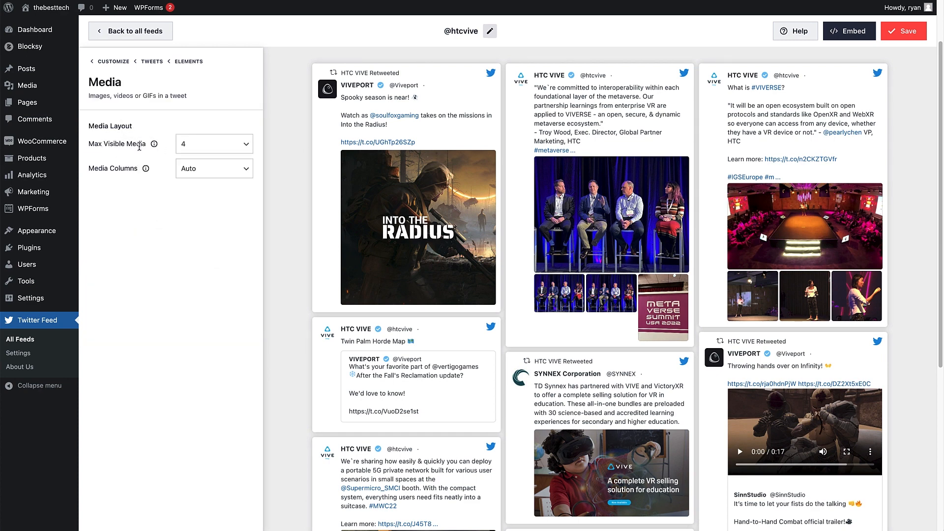
pyautogui.click(213, 147)
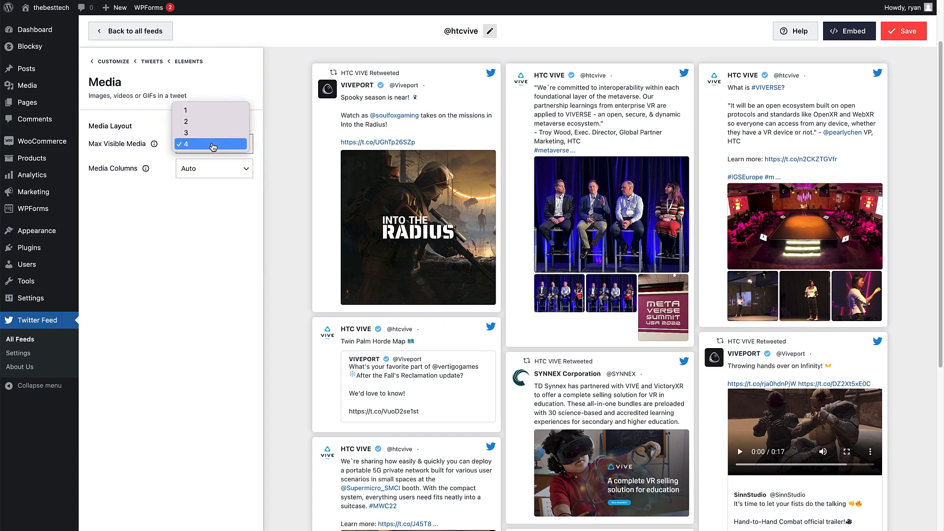
pyautogui.click(212, 112)
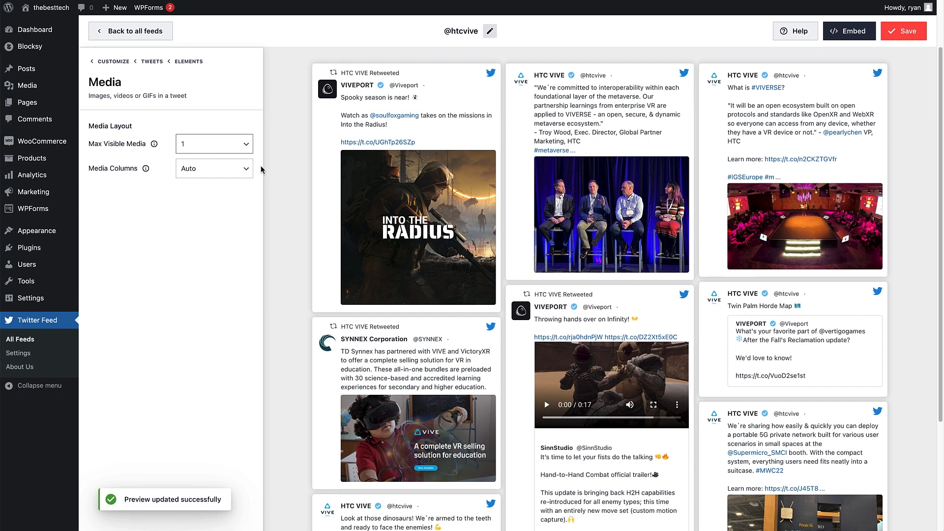
pyautogui.click(206, 152)
pyautogui.click(202, 179)
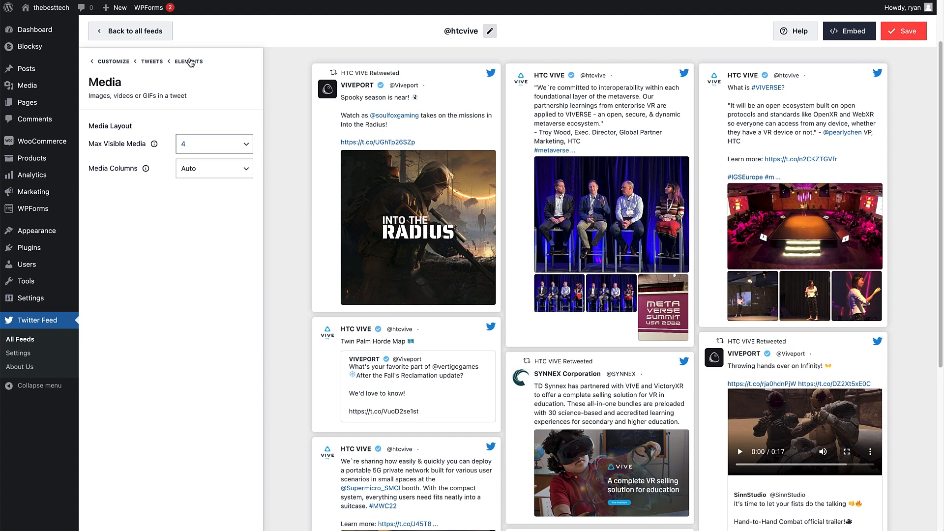
pyautogui.click(191, 62)
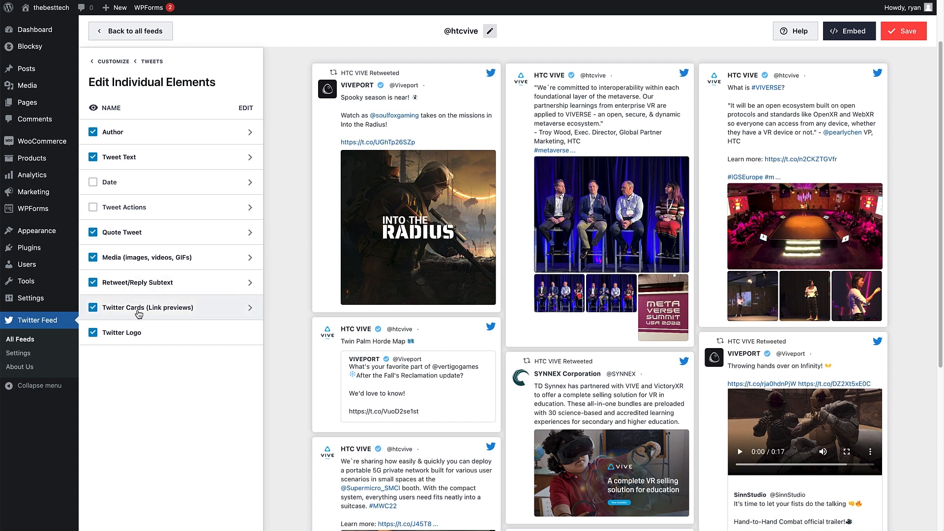
# Step: Hide the Twitter Logo element on the individual tweets and return to the main customization options
pyautogui.click(93, 334)
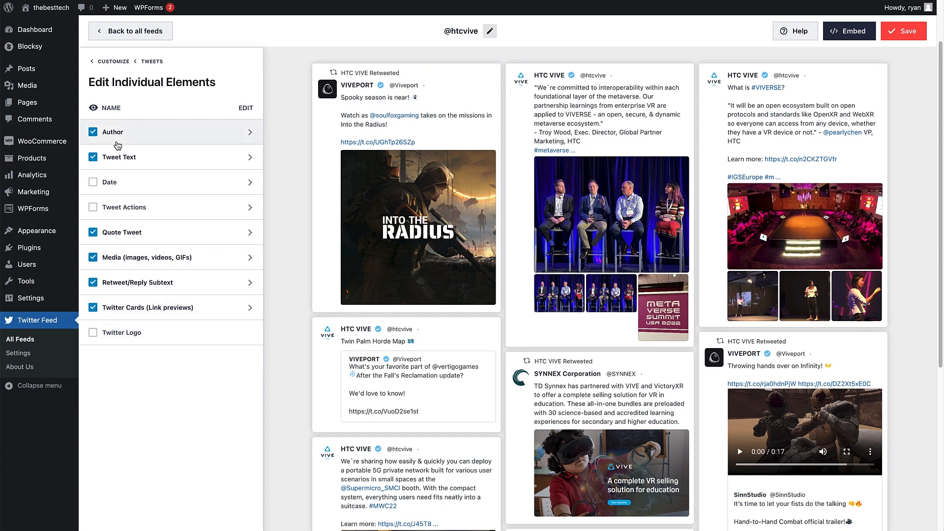
pyautogui.click(152, 62)
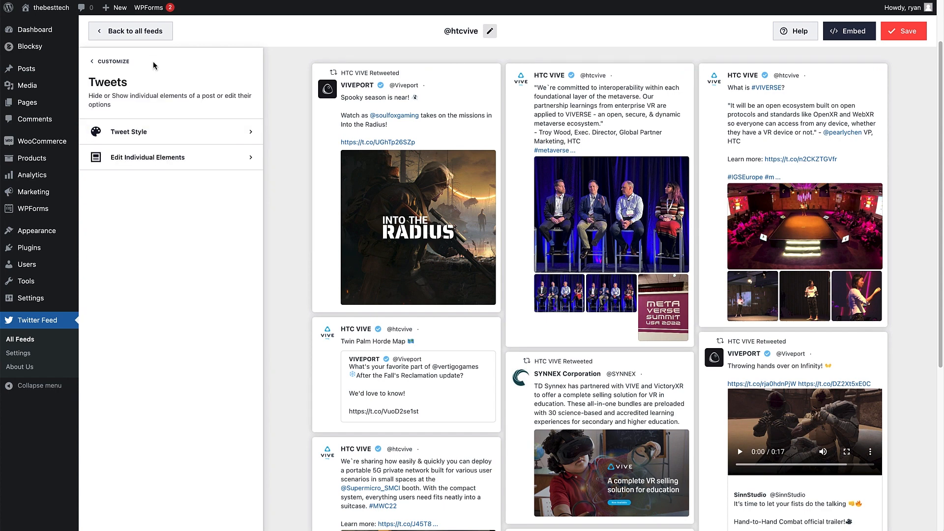
pyautogui.click(114, 62)
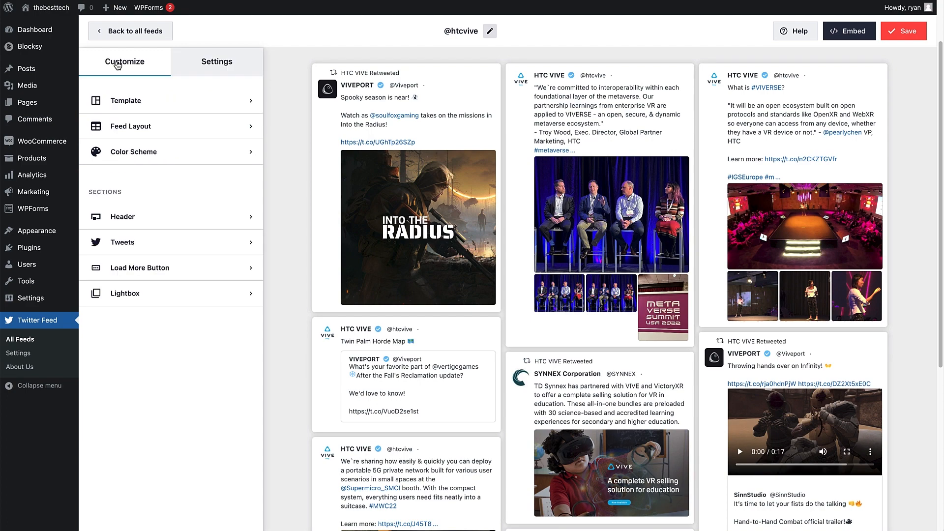
# Step: Try disabling the feed's Load More button and enable it again
pyautogui.click(146, 277)
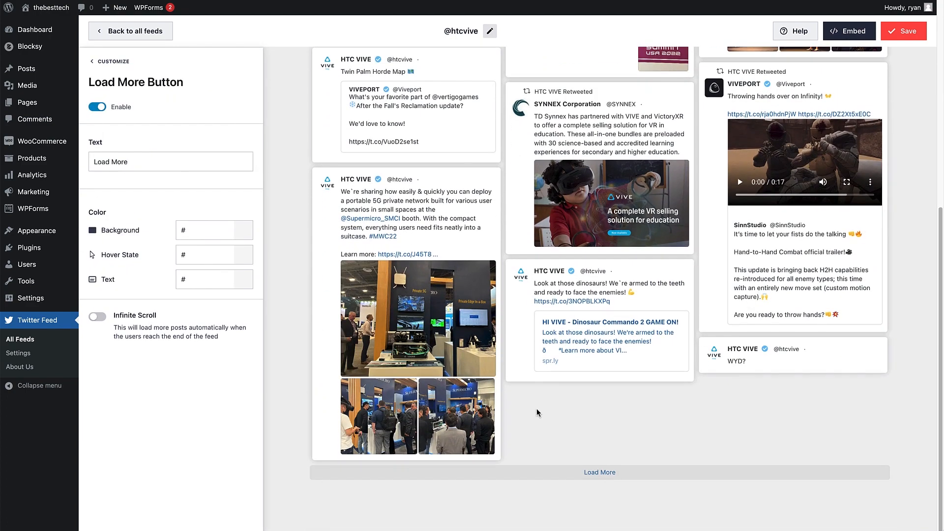
pyautogui.click(98, 108)
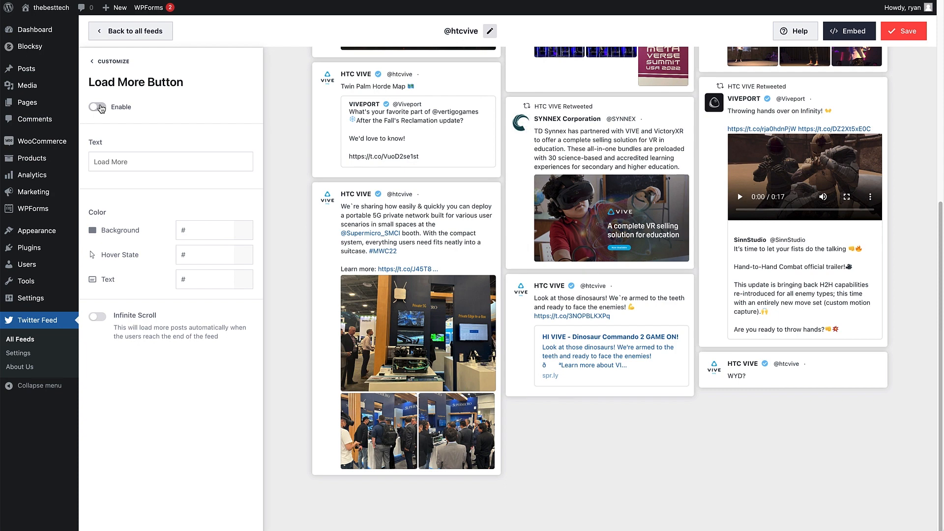
pyautogui.click(98, 108)
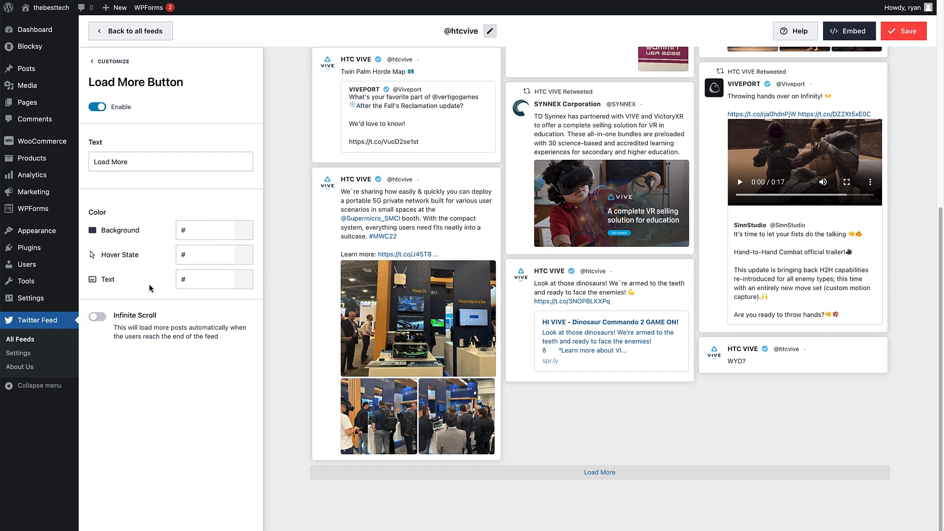
# Step: Color the Load More button with background #4C4C4C, hover state #A6A6A6 and text #FFFFFF
pyautogui.click(204, 232)
pyautogui.click(174, 306)
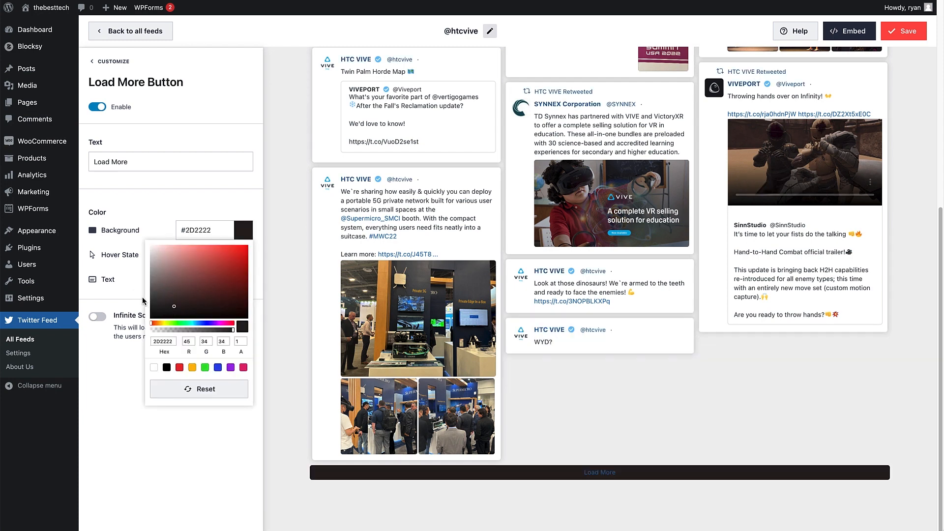
pyautogui.moveTo(142, 297)
pyautogui.mouseDown()
pyautogui.moveTo(173, 317)
pyautogui.moveTo(140, 296)
pyautogui.mouseUp()
pyautogui.click(213, 255)
pyautogui.click(138, 299)
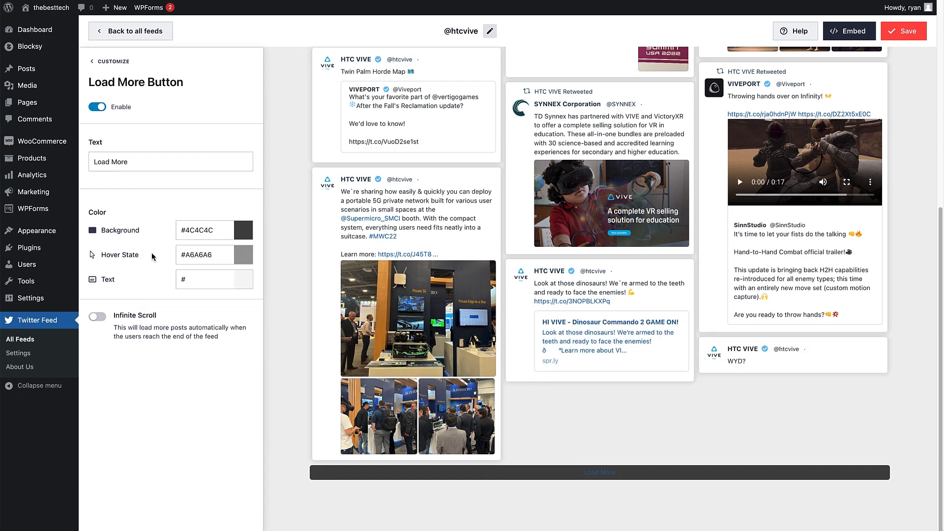
pyautogui.click(207, 277)
pyautogui.moveTo(190, 332); pyautogui.dragTo(129, 282)
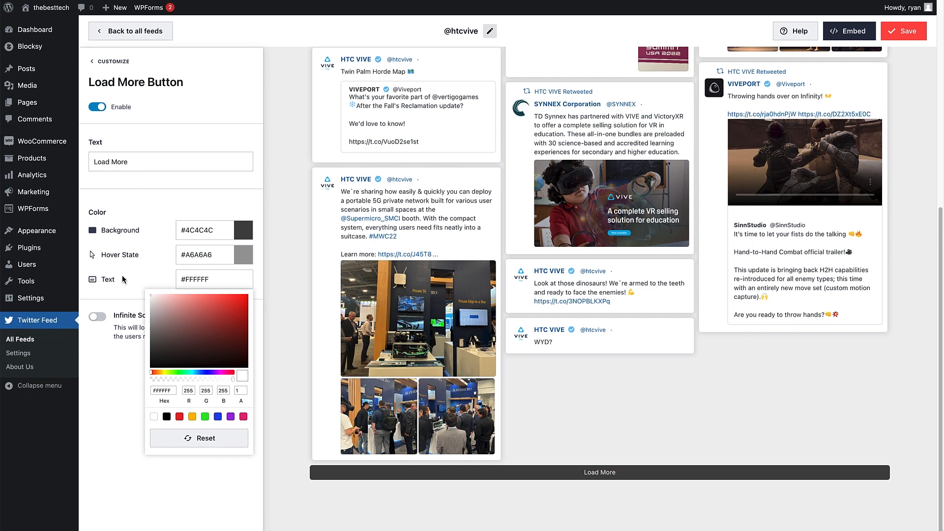
pyautogui.click(157, 202)
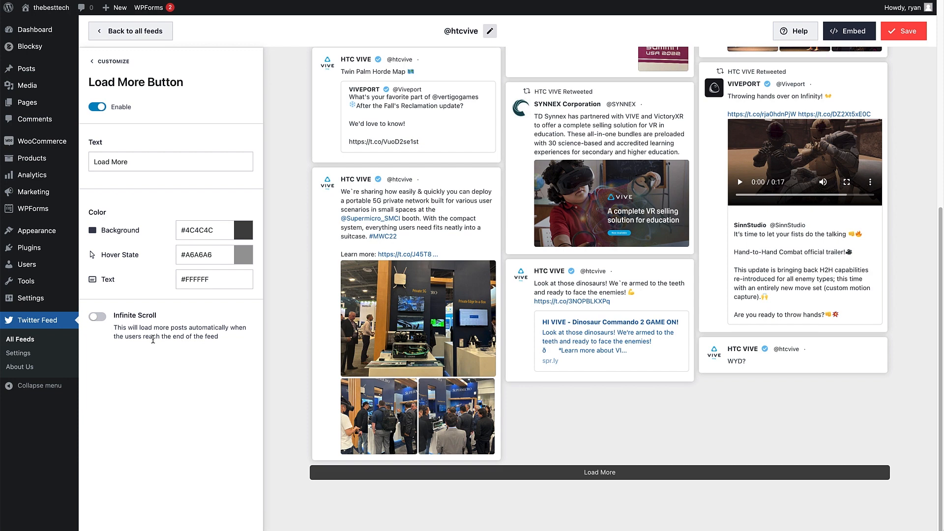
pyautogui.click(112, 63)
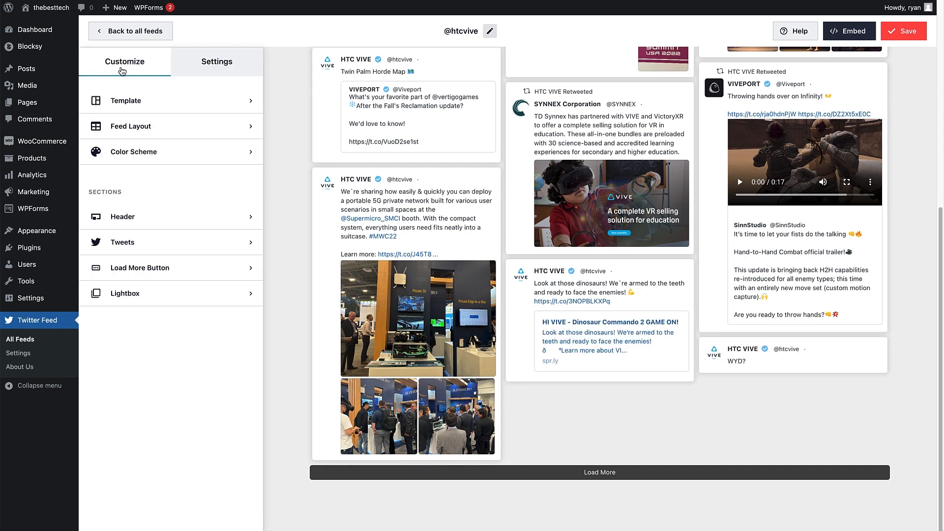
# Step: Review the feed's Lightbox option and its Sources, Filters and Advanced settings
pyautogui.click(142, 302)
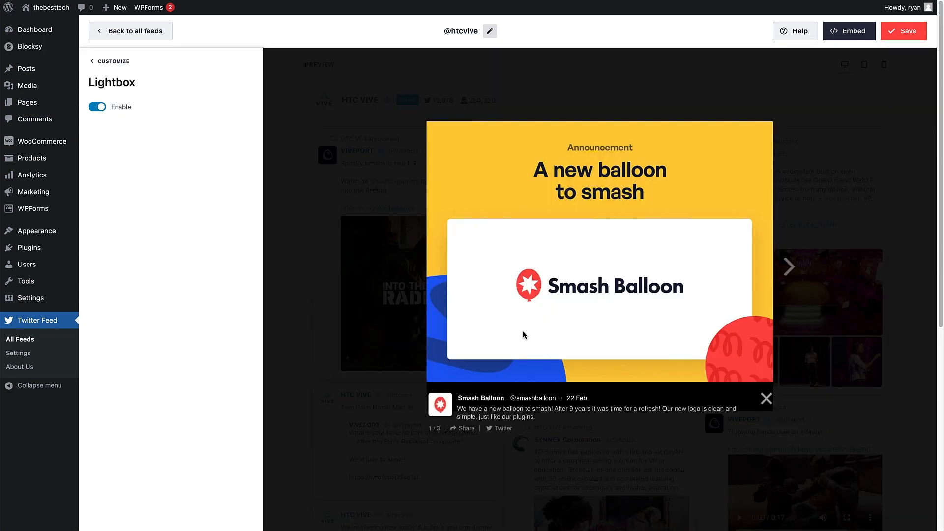
pyautogui.click(114, 62)
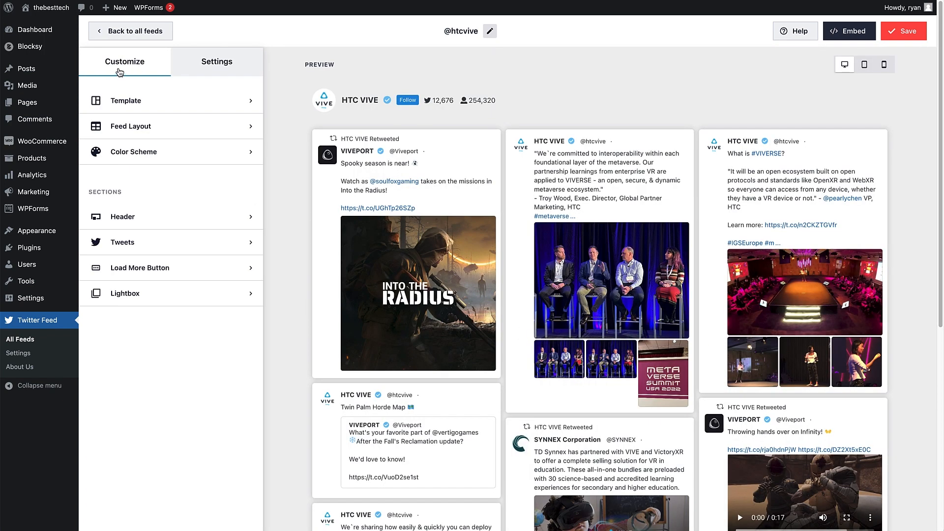
pyautogui.click(205, 69)
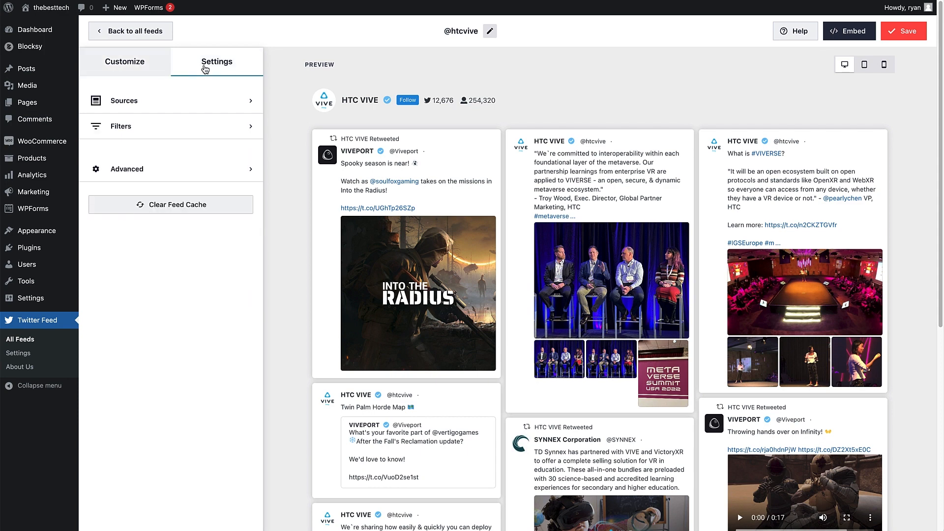
pyautogui.click(199, 100)
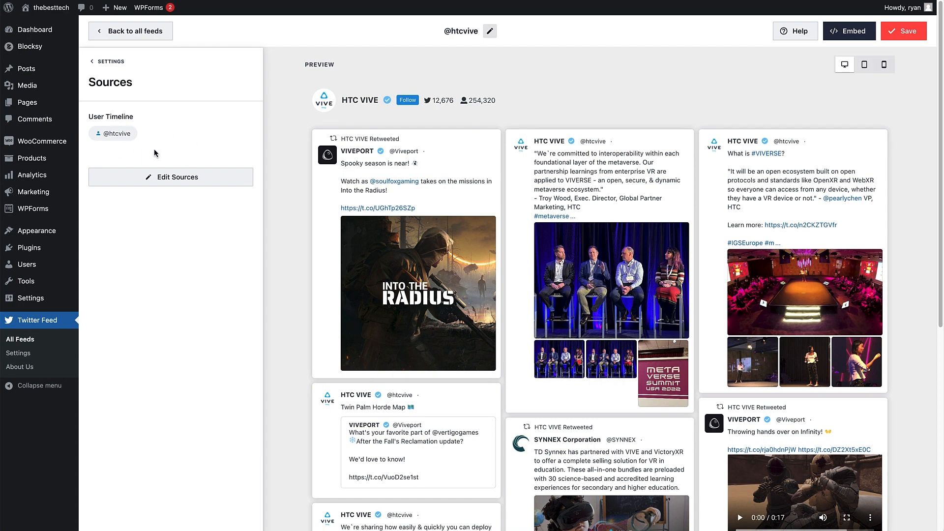
pyautogui.click(106, 62)
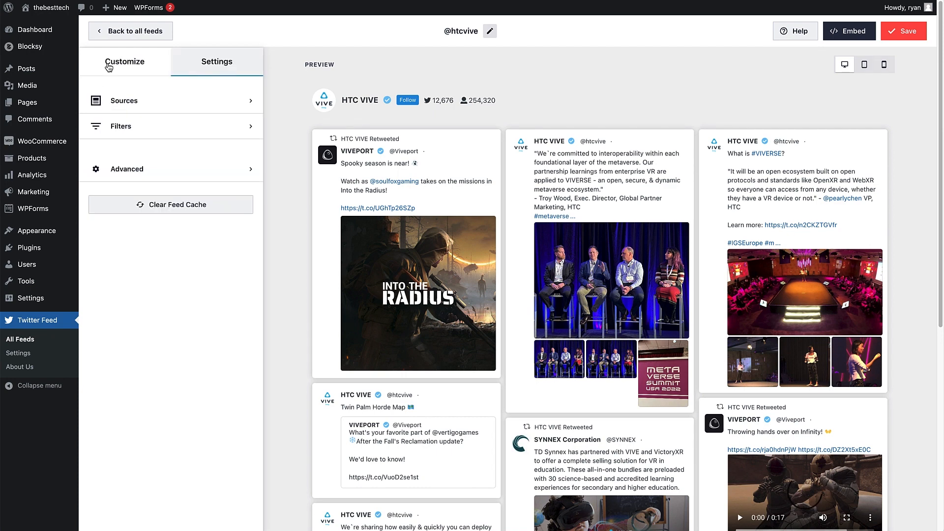
pyautogui.click(153, 124)
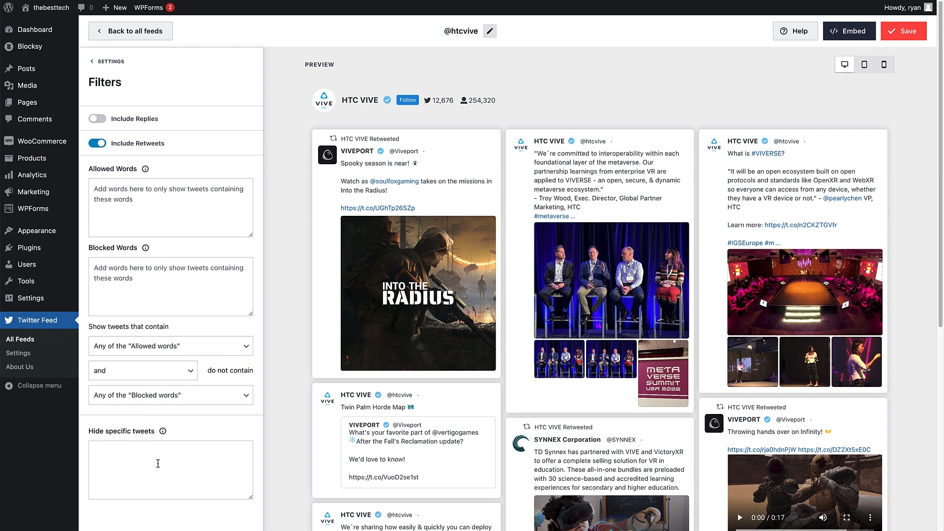
pyautogui.click(109, 62)
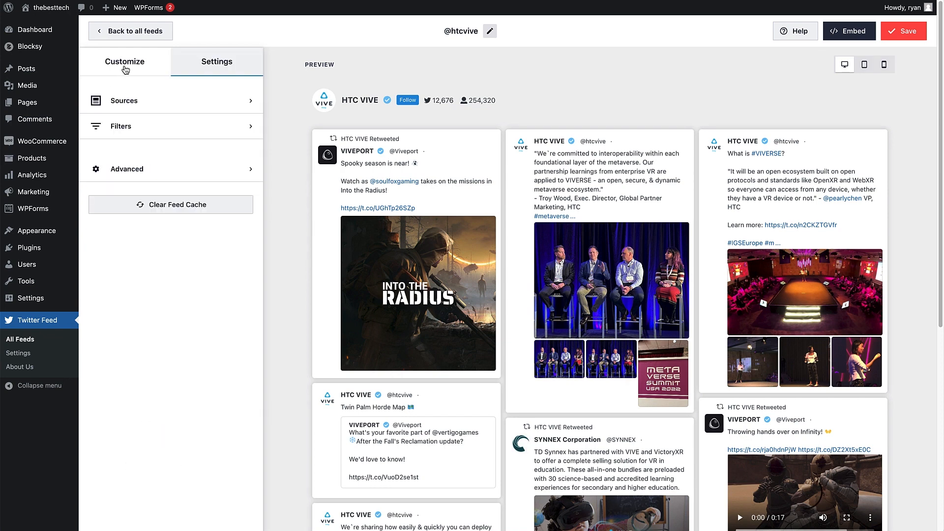
pyautogui.click(165, 170)
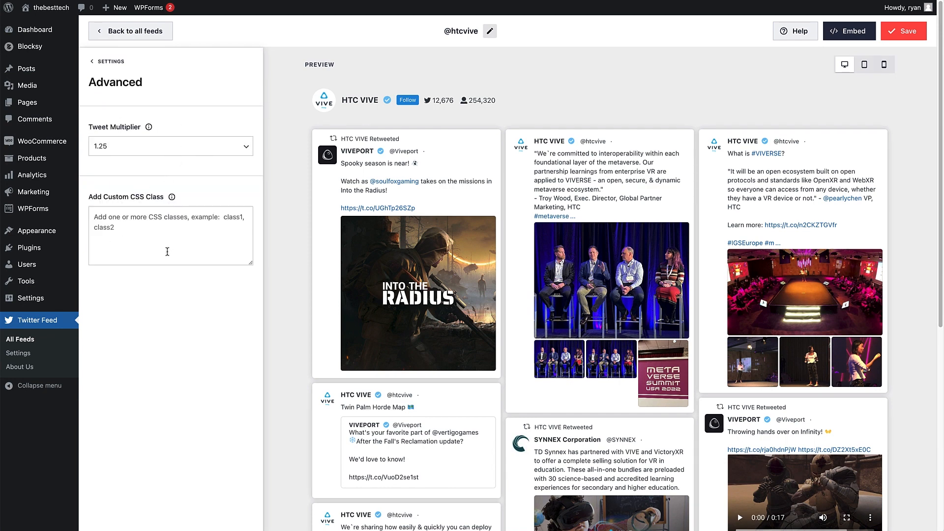
pyautogui.click(114, 62)
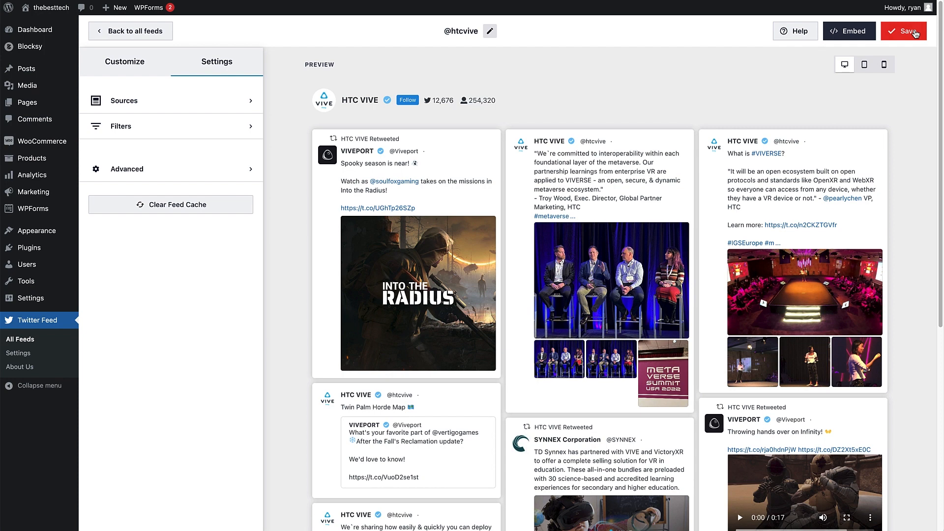
pyautogui.click(916, 33)
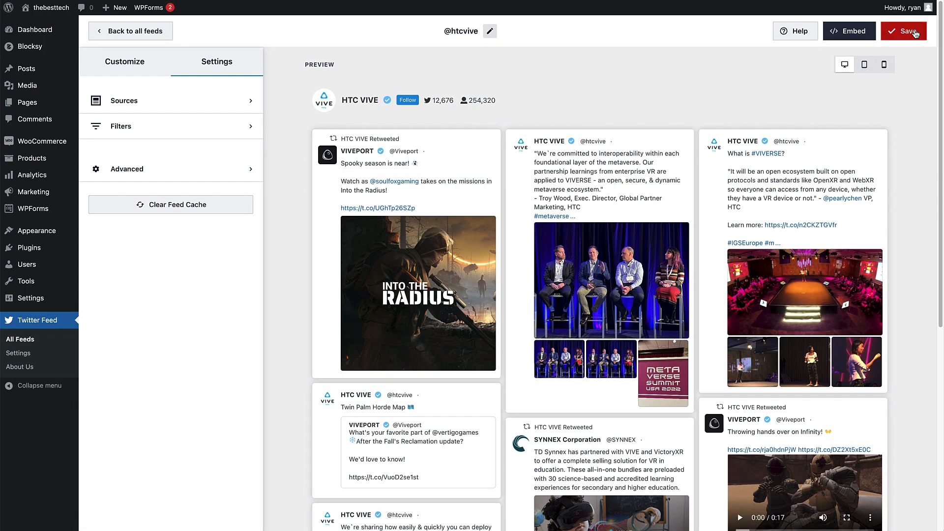
pyautogui.click(843, 37)
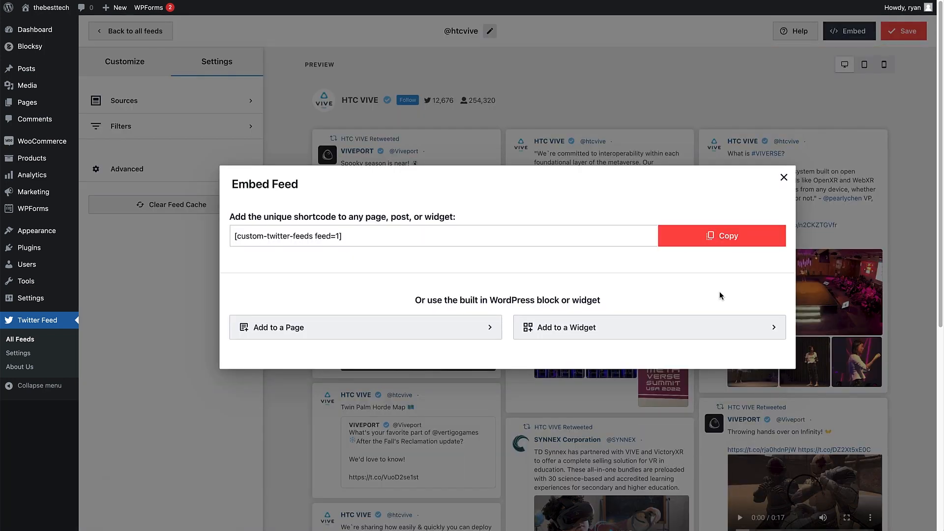
pyautogui.click(784, 178)
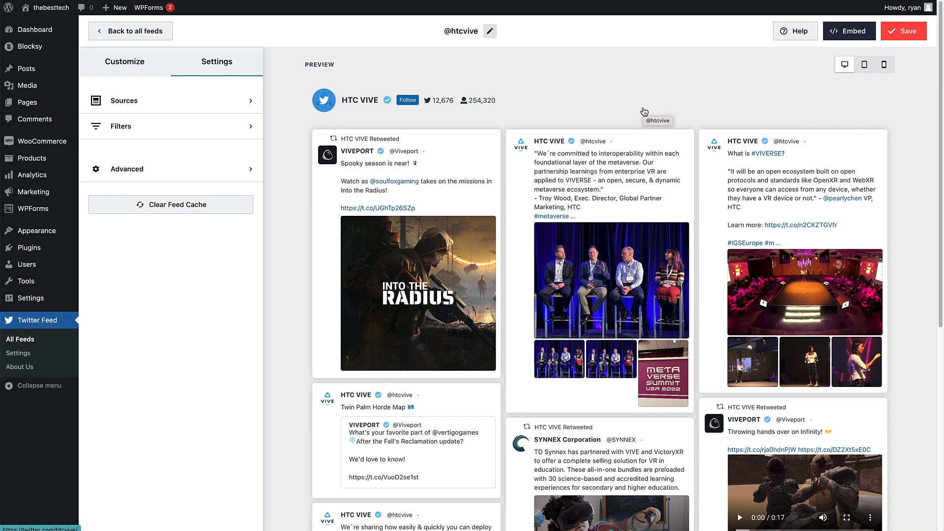
# Step: Visit the live store and open the HTC Vive Pro 2 product page from the Products listing
pyautogui.moveTo(45, 8)
pyautogui.click(37, 23)
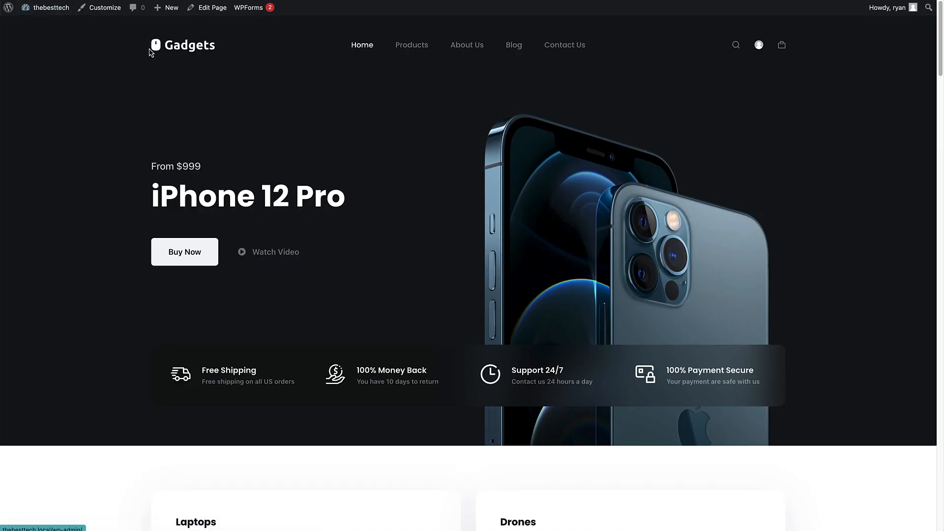
pyautogui.click(404, 45)
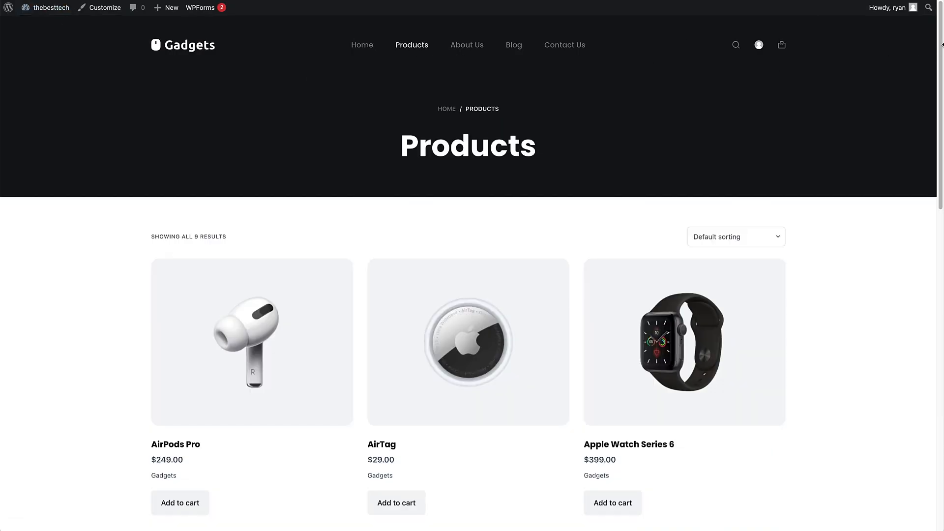
pyautogui.scroll(-10, 942, 44)
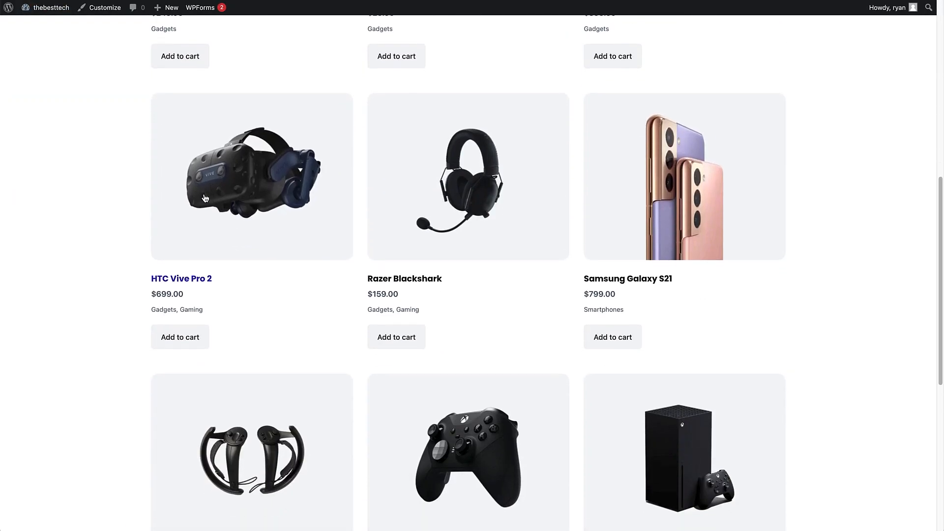
pyautogui.click(205, 198)
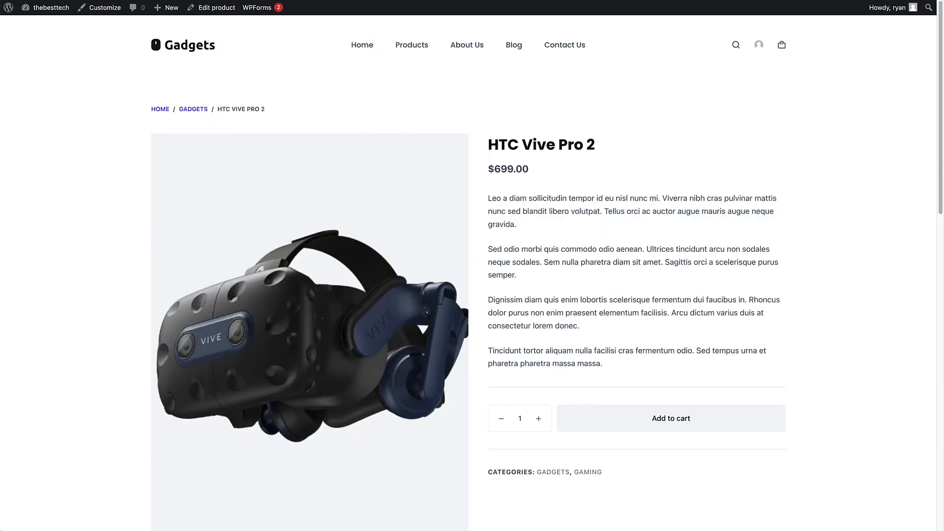
pyautogui.moveTo(937, 73); pyautogui.dragTo(898, 76)
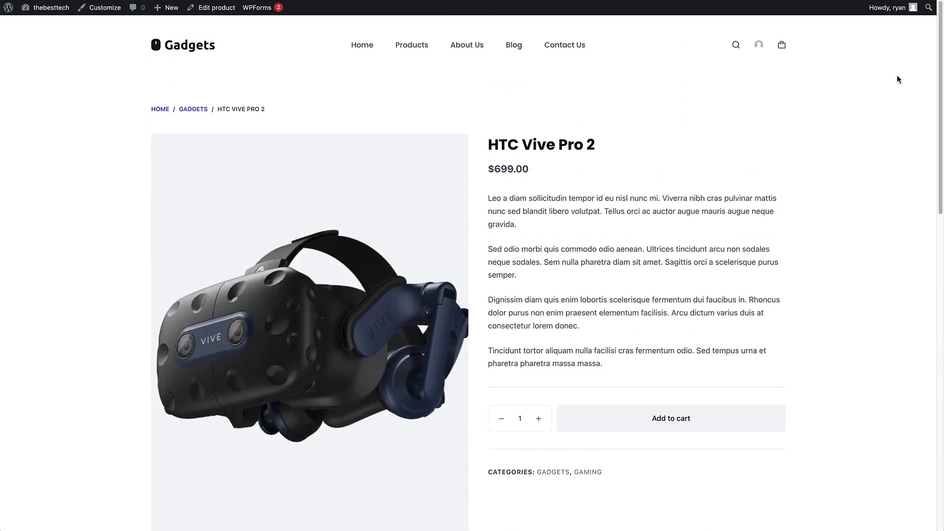
# Step: Edit the HTC Vive Pro 2 product and paste the shortcode [custom-twitter-feeds feed=1] below its description text
pyautogui.click(216, 8)
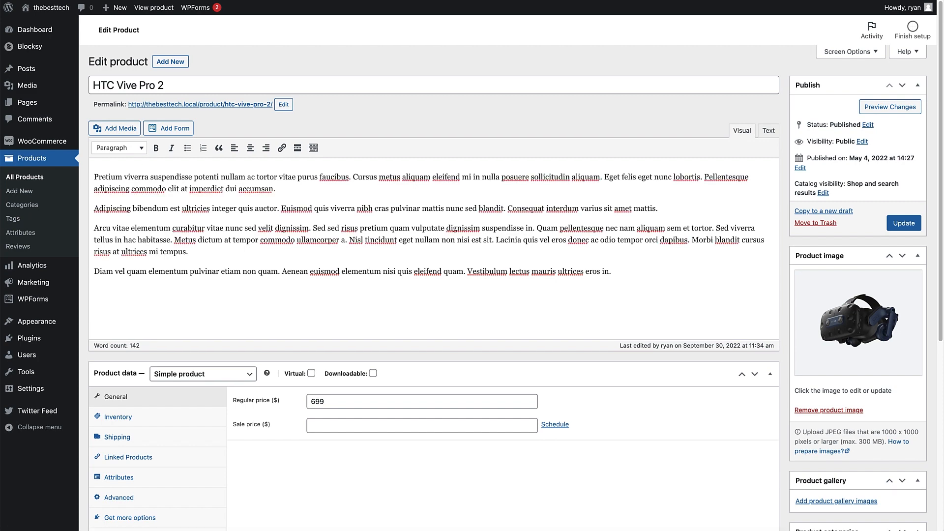
pyautogui.press('super+v')
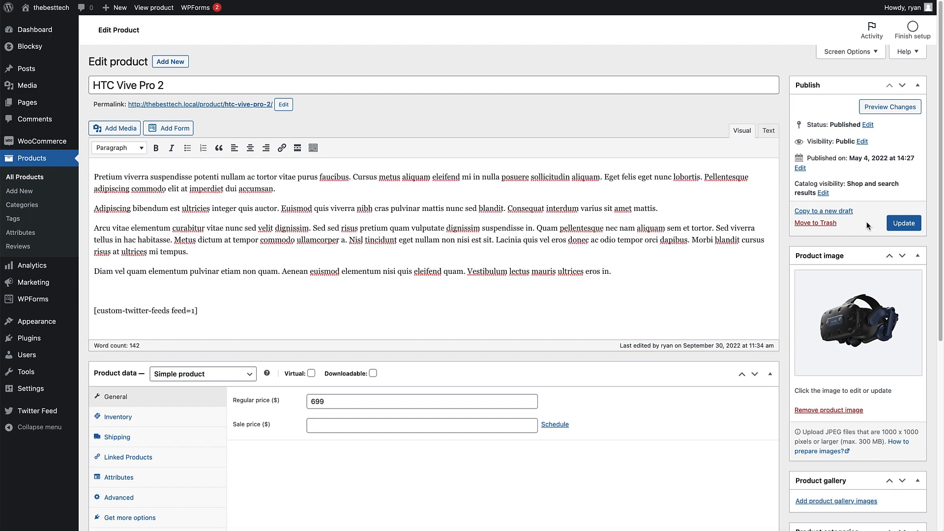
# Step: Update the HTC Vive Pro 2 product and view its live page down to the description with the embedded feed
pyautogui.click(901, 225)
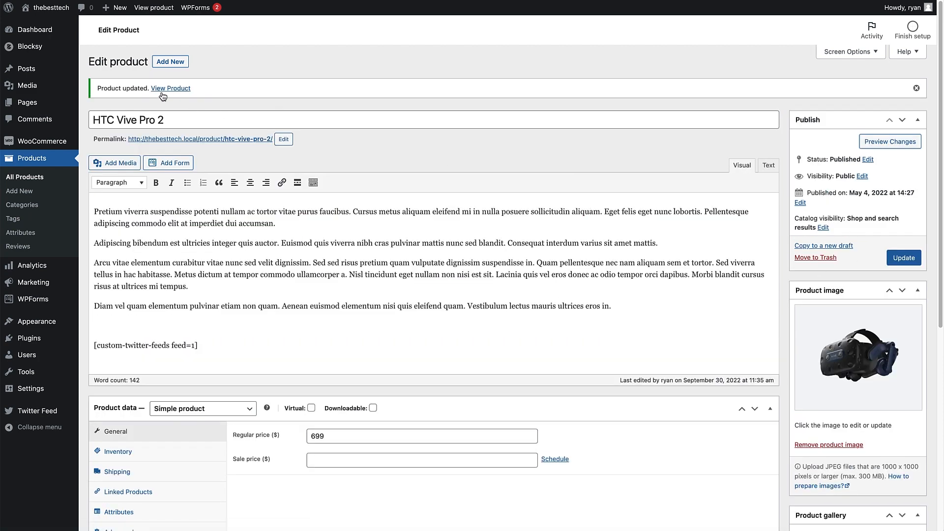
pyautogui.click(163, 93)
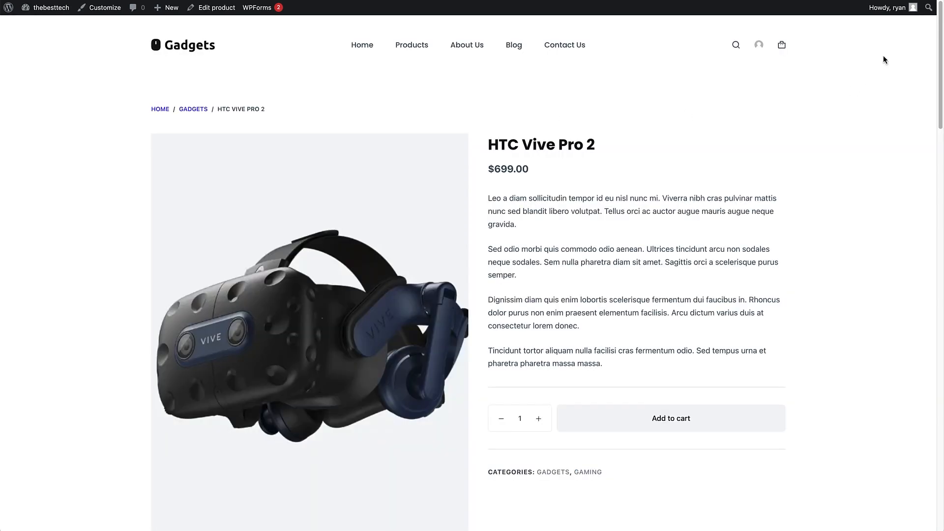
pyautogui.scroll(-9, 923, 163)
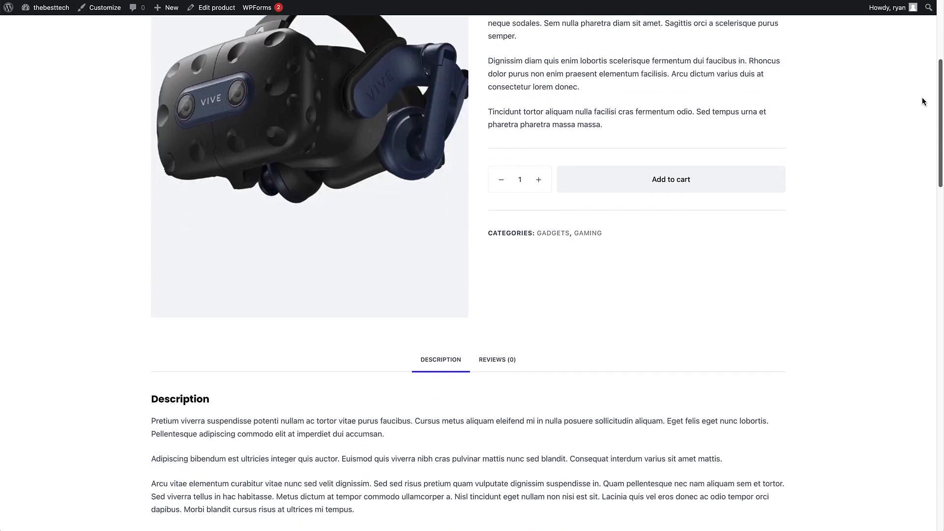
pyautogui.moveTo(924, 160); pyautogui.dragTo(941, 42)
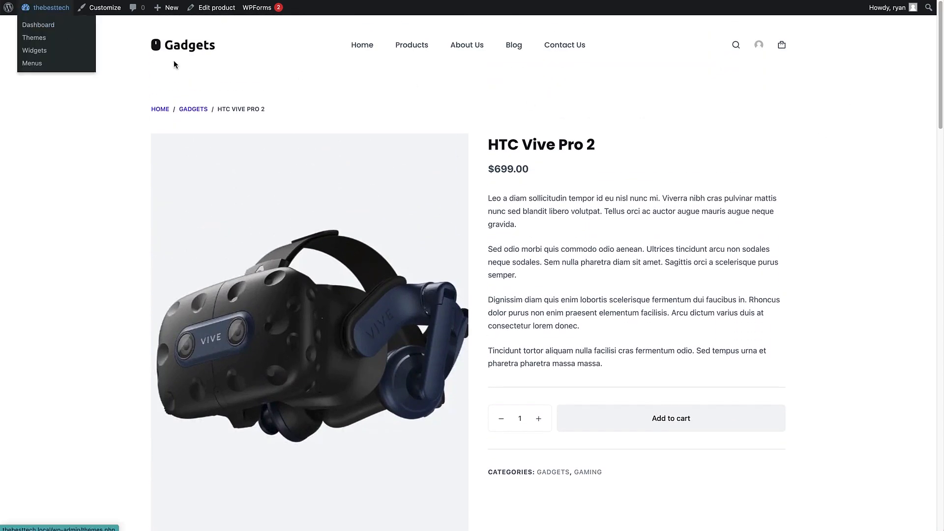
# Step: Open the store's Home page for editing and go to the Vive Pro 2 banner section
pyautogui.click(359, 49)
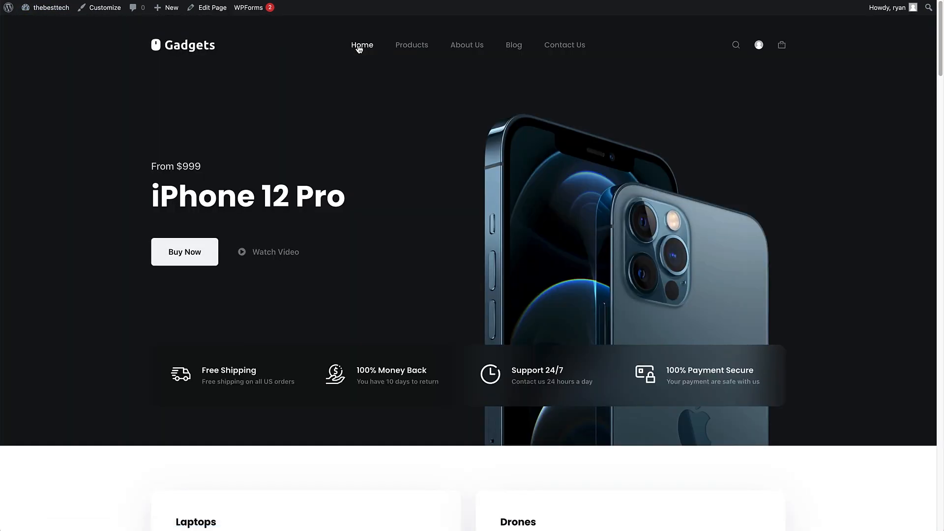
pyautogui.click(203, 9)
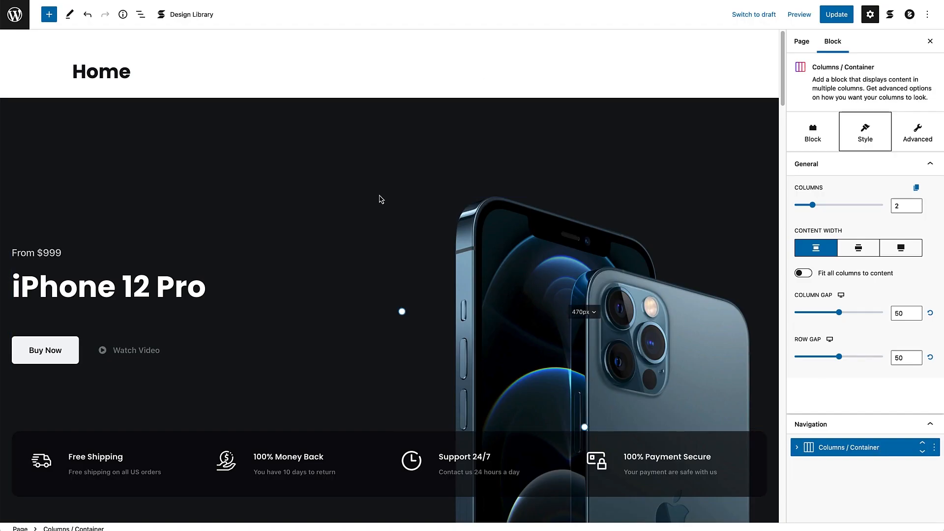
pyautogui.moveTo(782, 61); pyautogui.dragTo(788, 226)
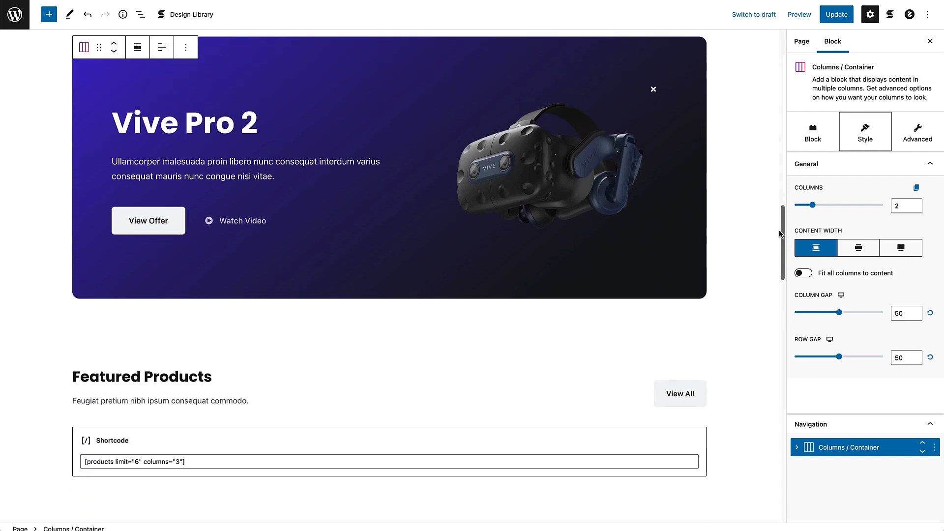
# Step: Search the blocks for "twitter" and insert a Twitter Feed block between the Vive Pro 2 banner and Featured Products
pyautogui.click(49, 20)
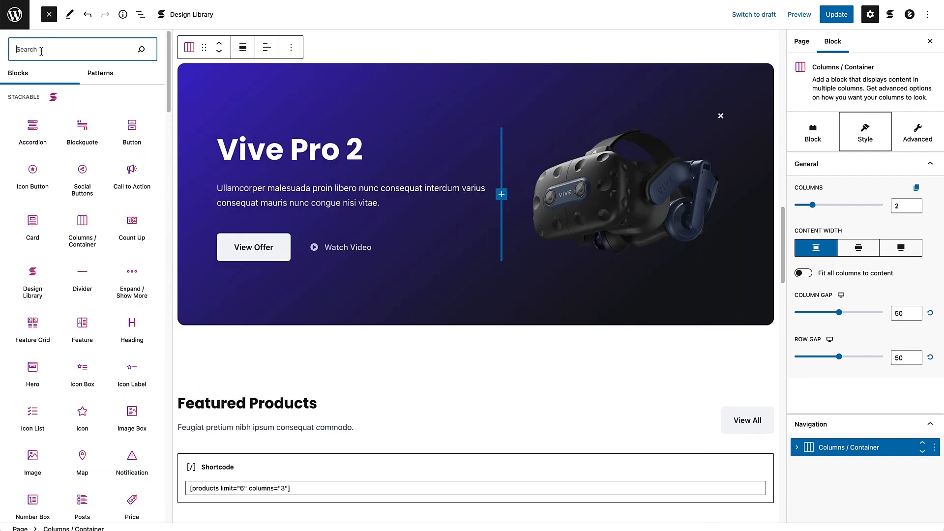
pyautogui.write('twitter')
pyautogui.moveTo(83, 102)
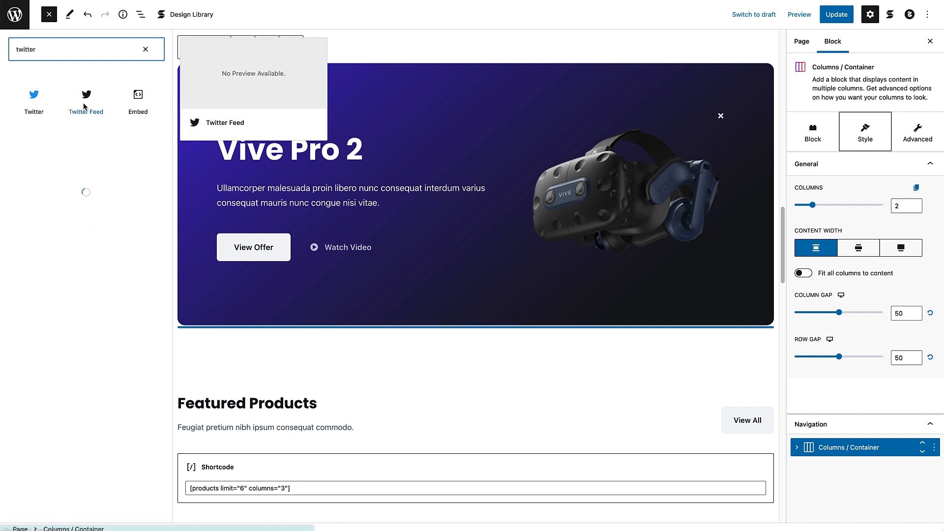
pyautogui.moveTo(81, 96); pyautogui.dragTo(393, 340)
pyautogui.click(108, 86)
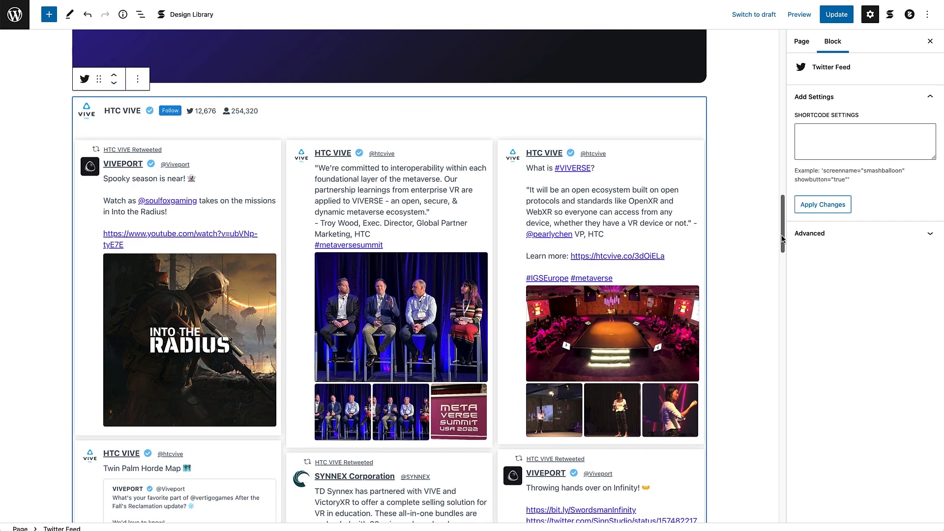
pyautogui.moveTo(783, 239); pyautogui.dragTo(782, 202)
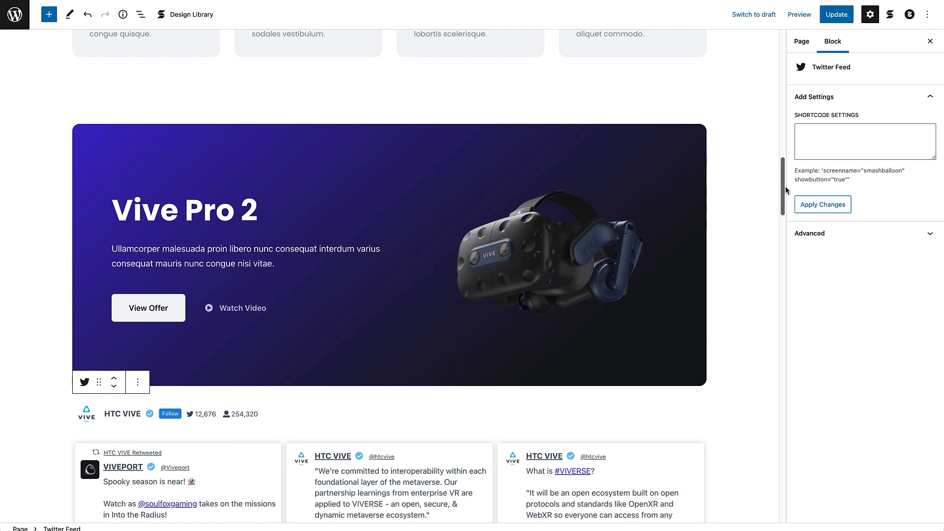
pyautogui.moveTo(782, 188); pyautogui.dragTo(776, 231)
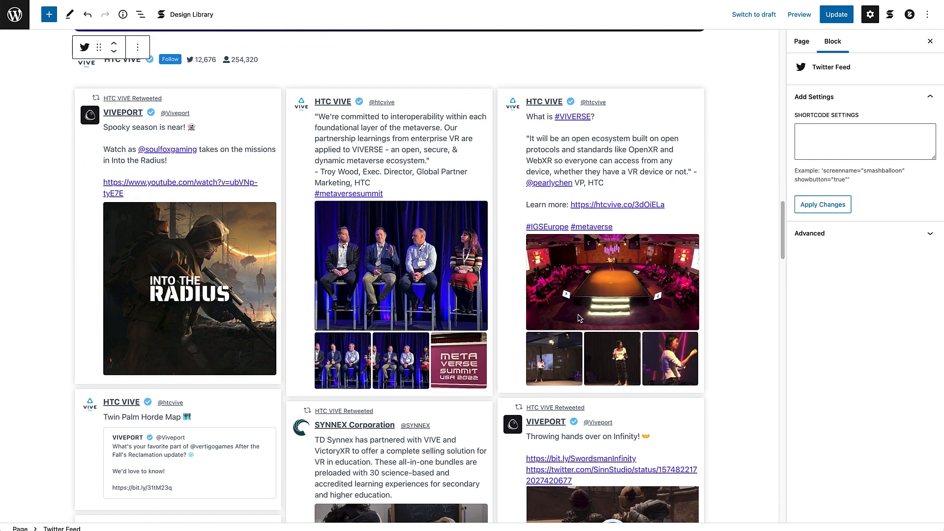
# Step: Update the Home page and preview it in a new tab, checking the Twitter feed below the Vive Pro 2 banner
pyautogui.click(836, 20)
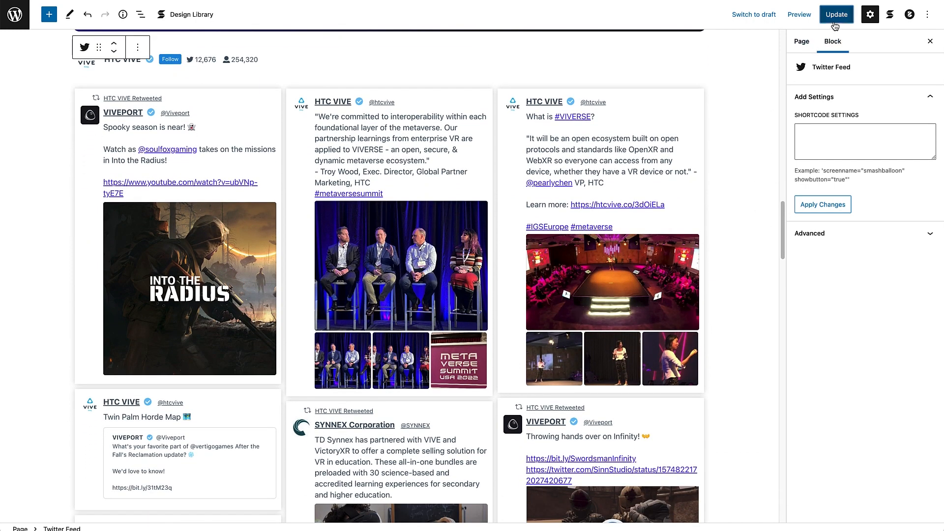
pyautogui.click(799, 15)
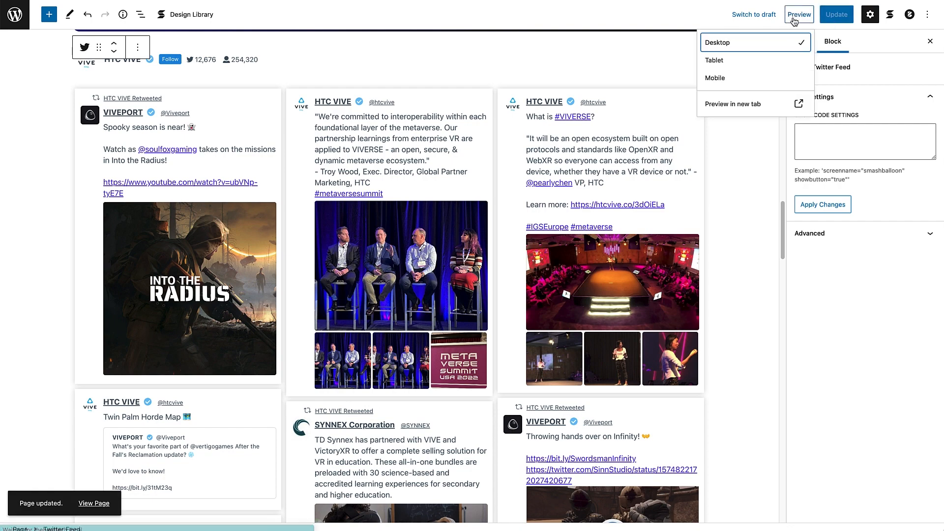
pyautogui.click(751, 103)
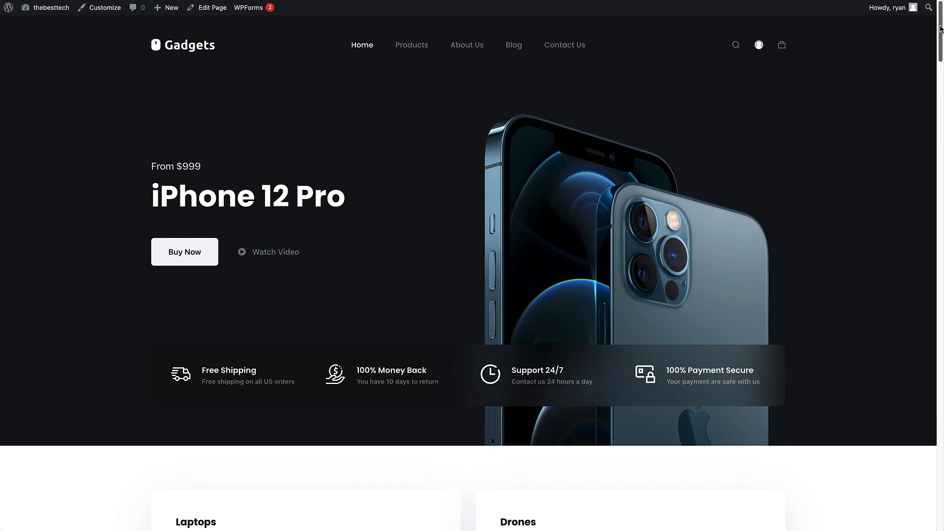
pyautogui.moveTo(940, 29); pyautogui.dragTo(940, 127)
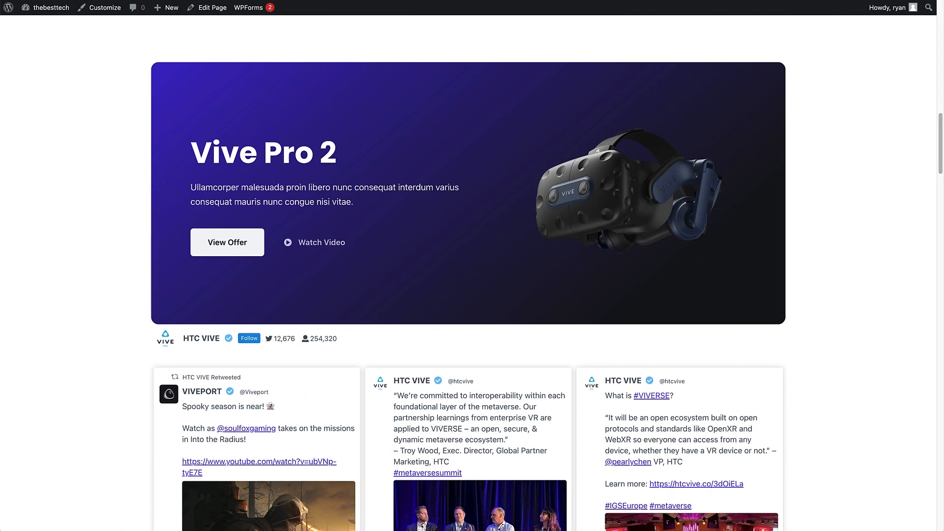